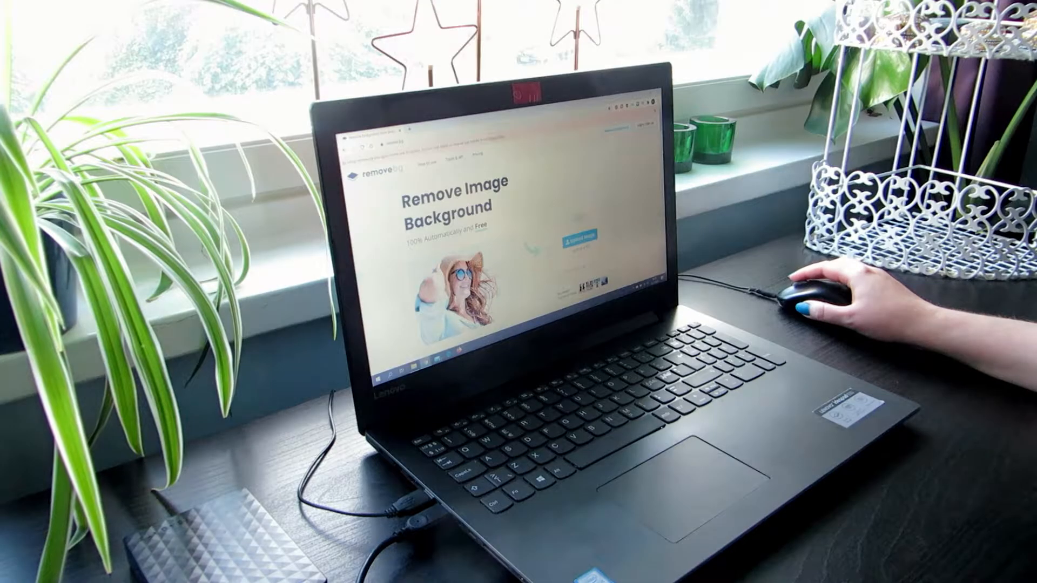
scroll(486, 232, down, 5)
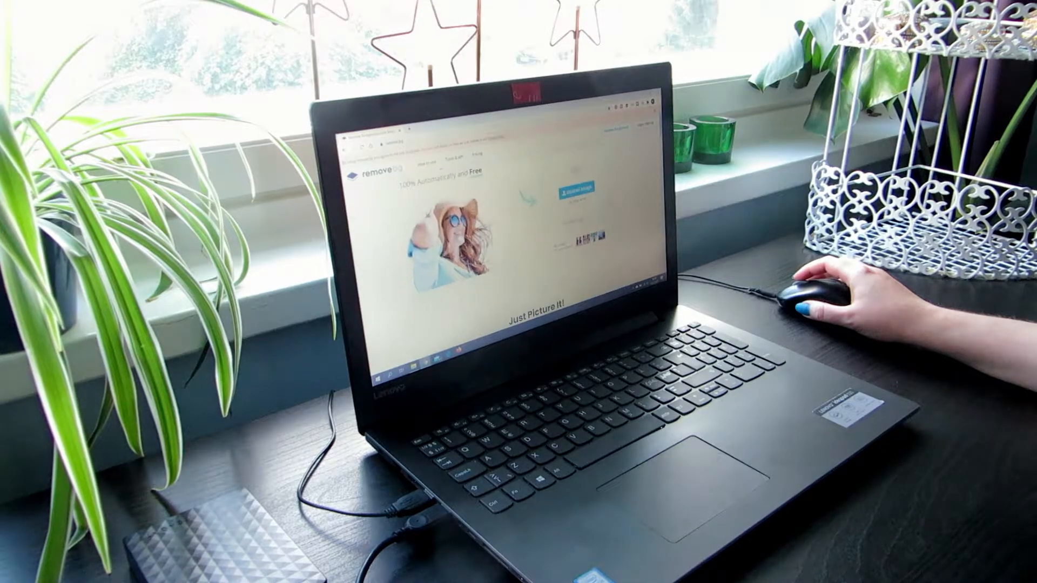
scroll(513, 243, down, 4)
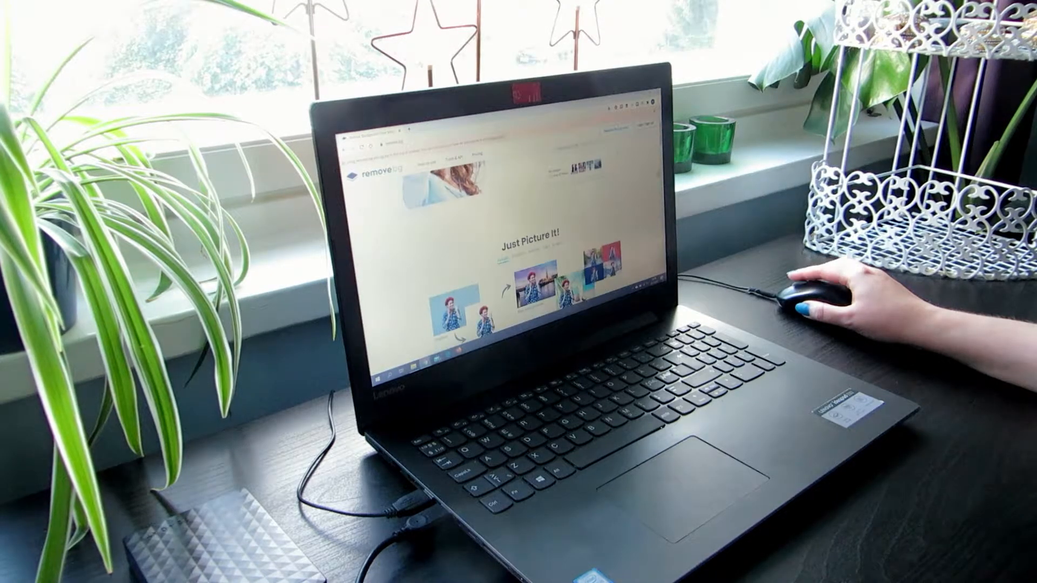
scroll(513, 232, down, 4)
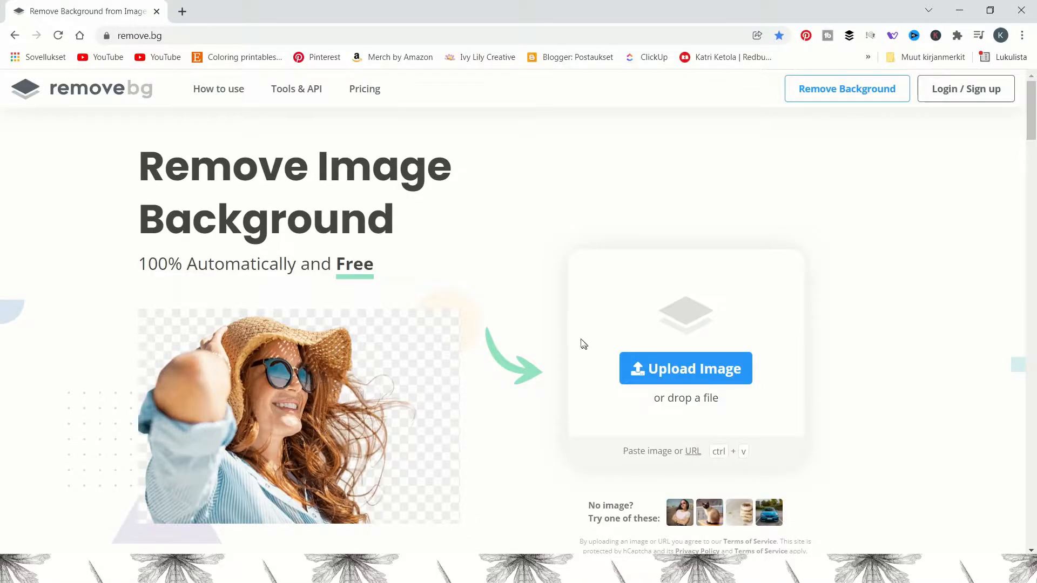
click(695, 373)
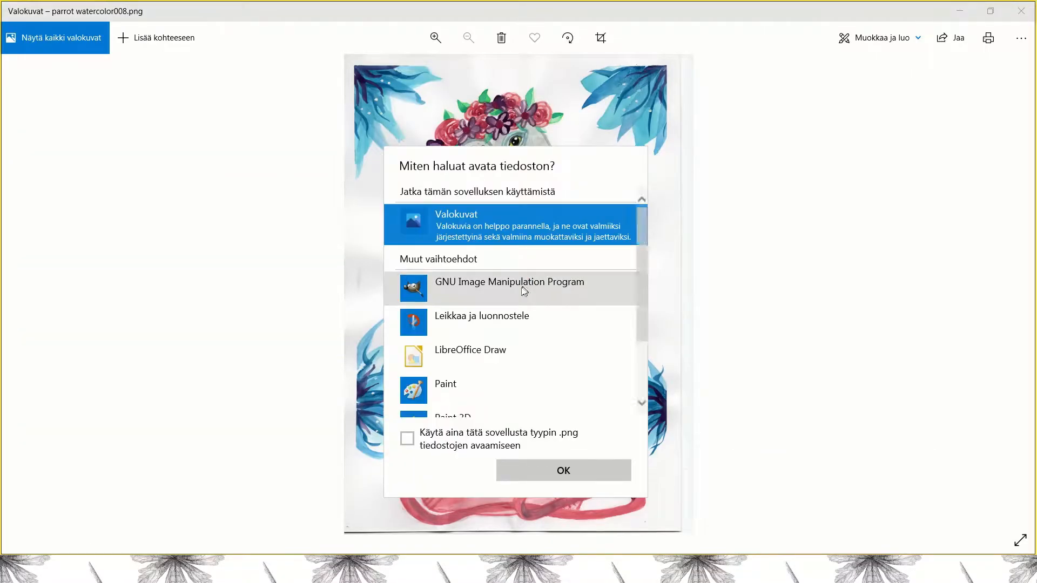
- Open parrot watercolor008.png from the photo viewer in the GNU Image Manipulation Program
click(526, 286)
click(562, 474)
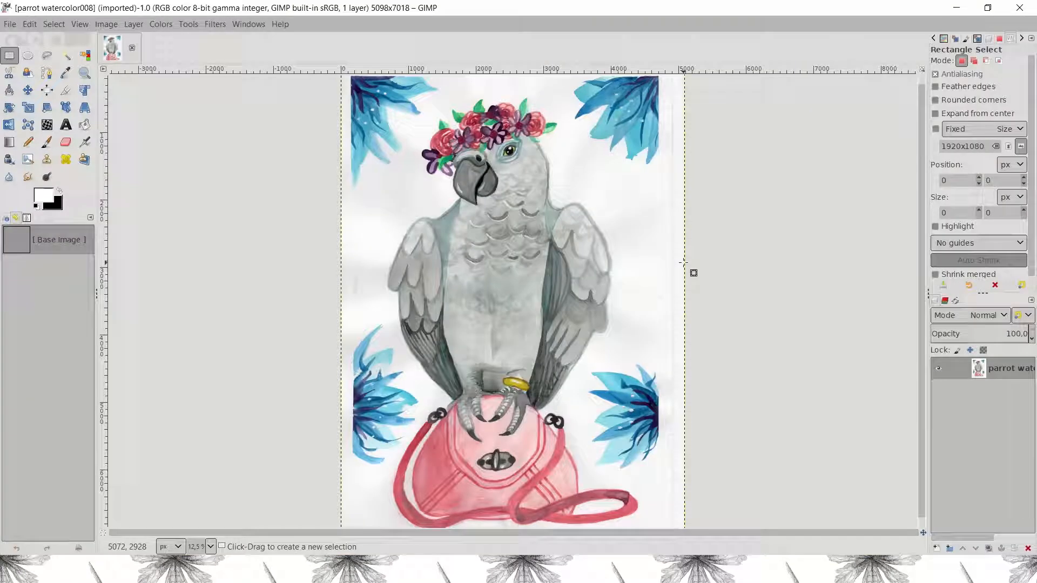
- Adjust the colour levels by picking the off-white paper beside the parrot's head as white point, then activate the black-point picker
scroll(690, 273, up, 2)
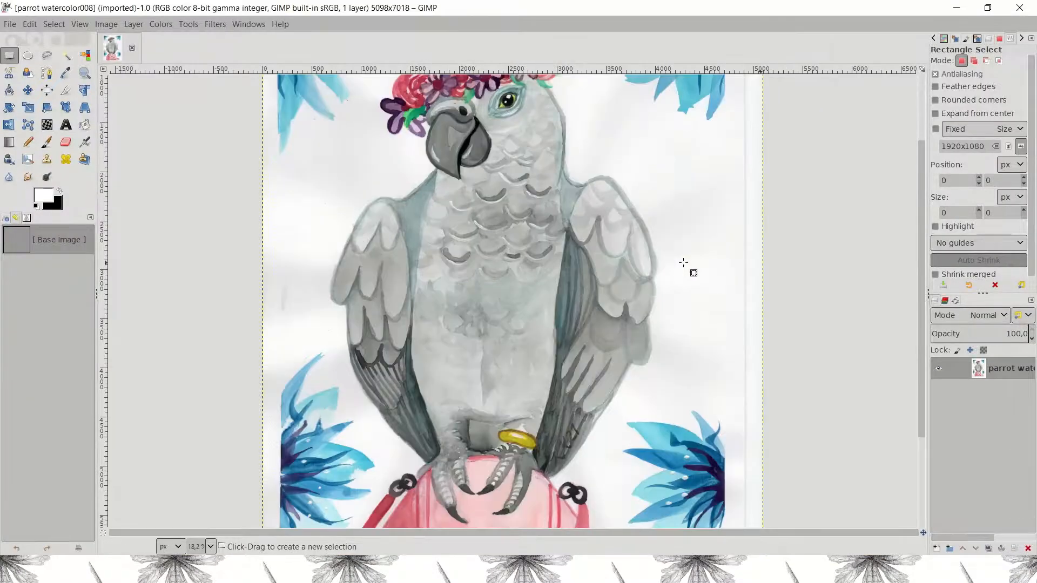
click(161, 24)
click(167, 167)
click(290, 448)
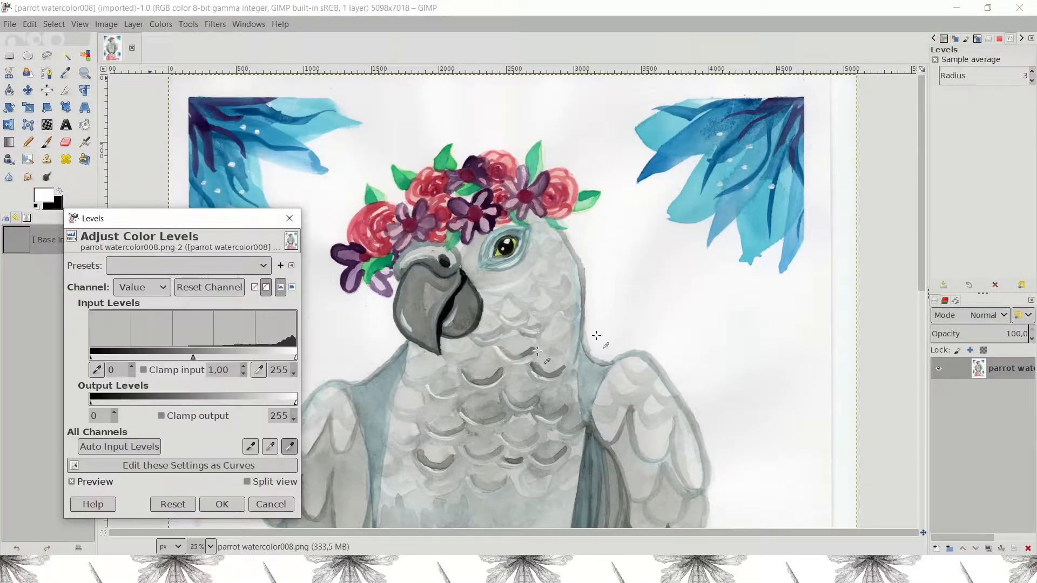
click(646, 283)
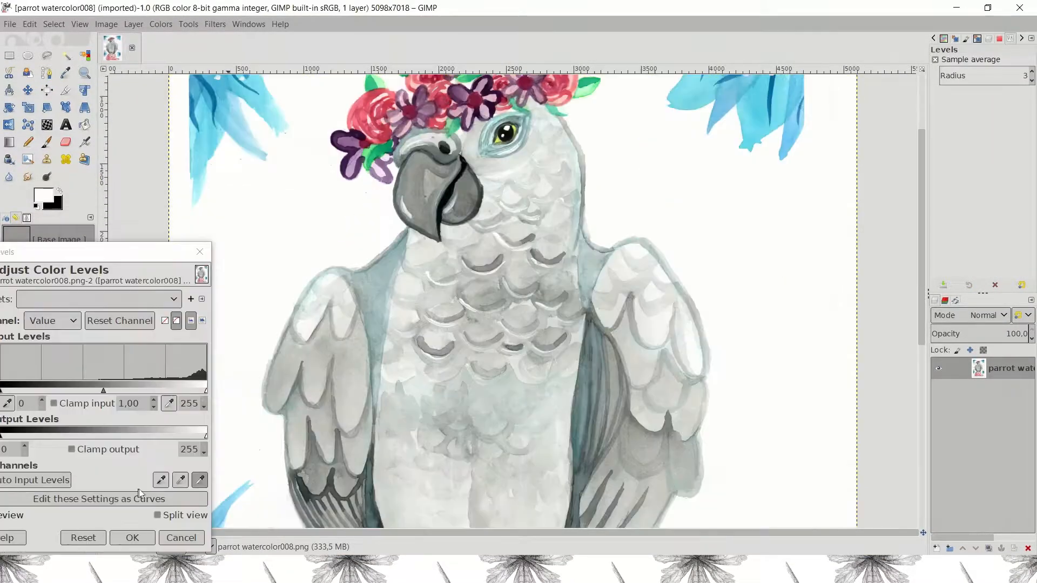
click(160, 480)
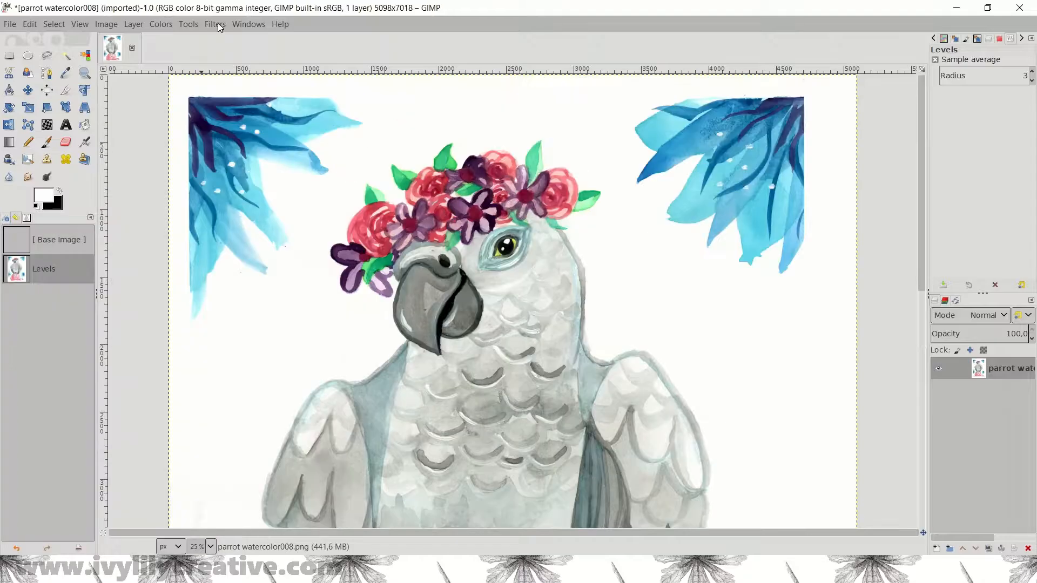
- Sharpen the painting with Unsharp Mask at radius 3.000, amount 0.500 and threshold 0.000
click(215, 23)
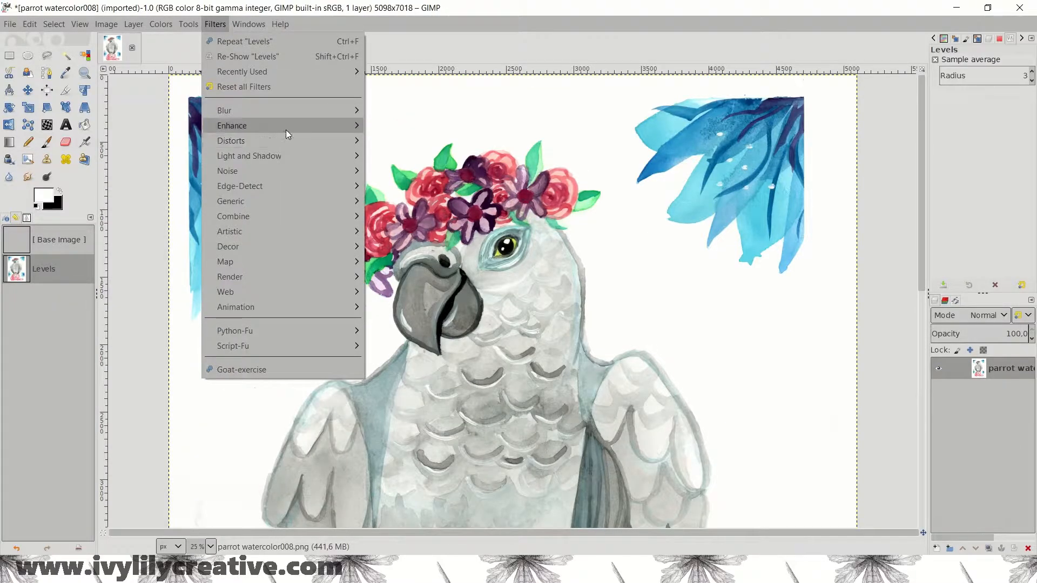
mouse_move(286, 127)
click(426, 218)
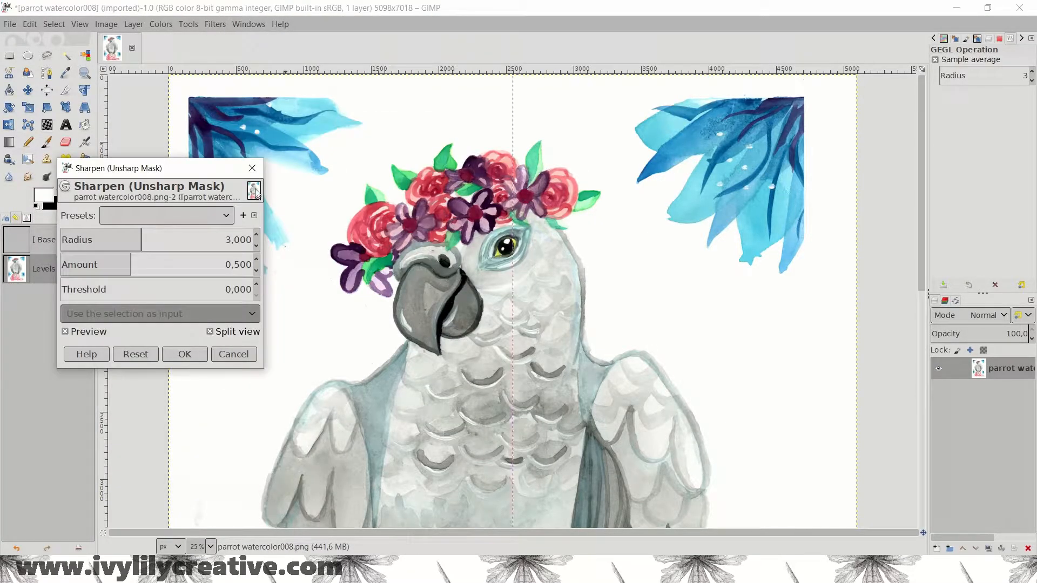
key(Return)
- Increase the painting's saturation to a scale of 1.129, comparing it in split view
click(160, 24)
click(184, 101)
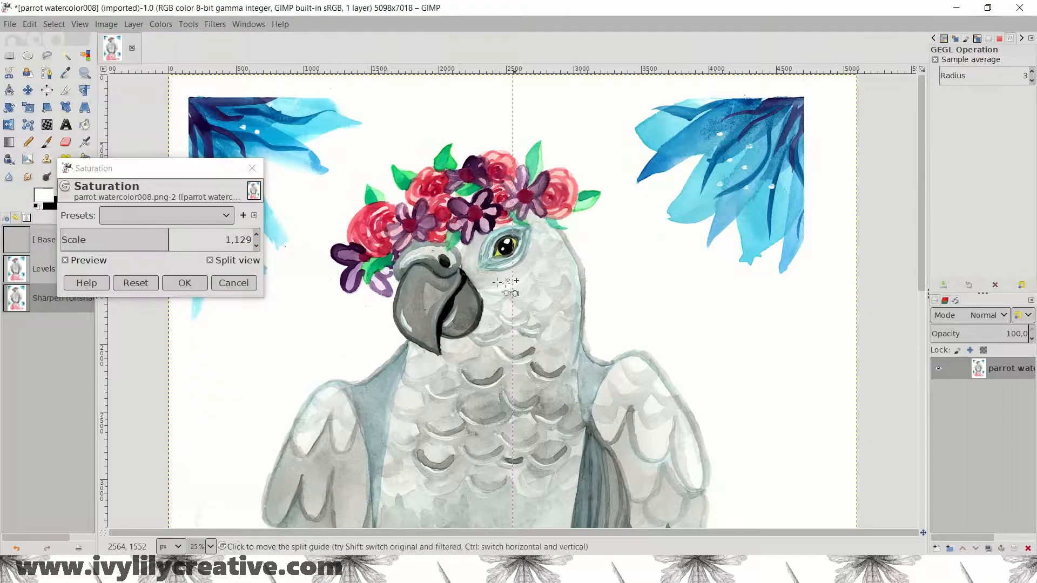
drag(506, 282, 241, 268)
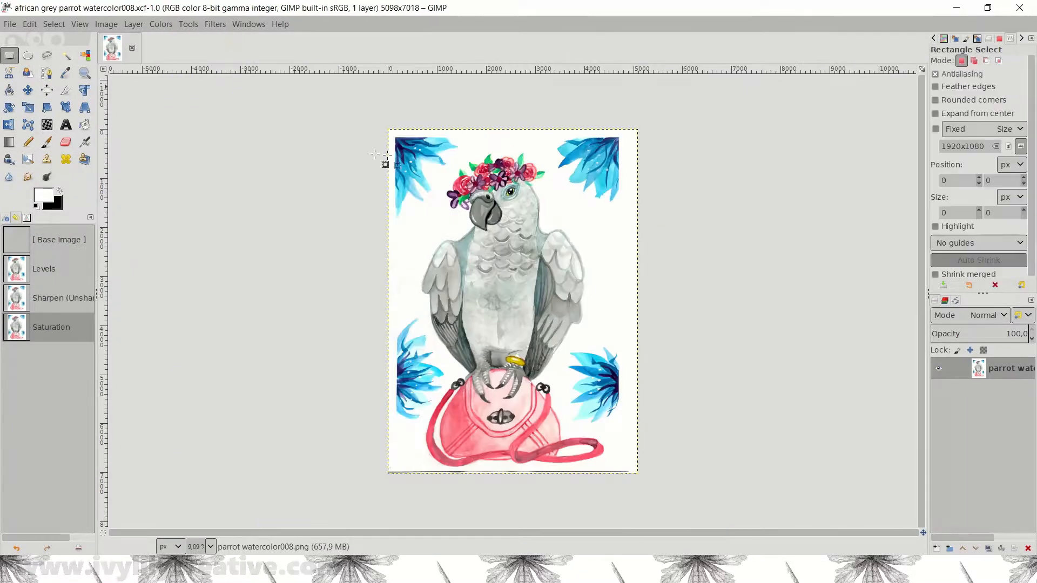
- Select the artwork inside the scan borders with a rectangle of about 4502 × 6766 px and crop the image to it
drag(395, 135, 615, 469)
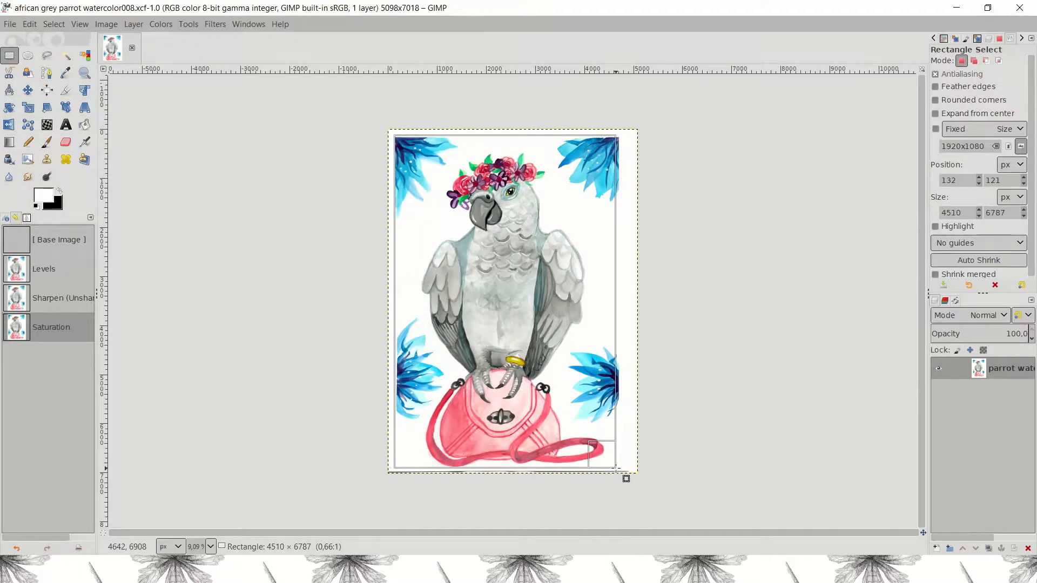
click(115, 24)
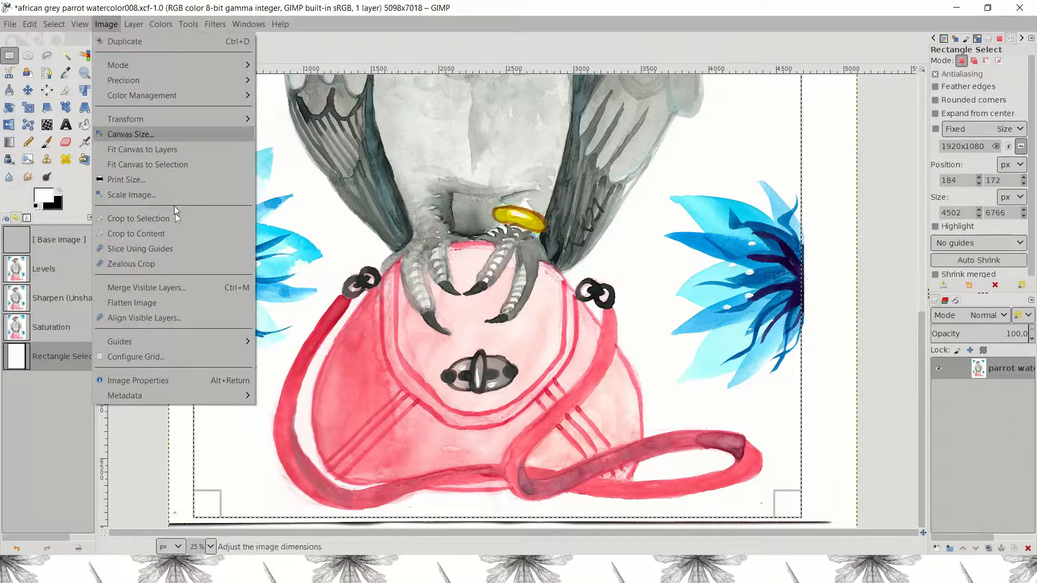
click(174, 218)
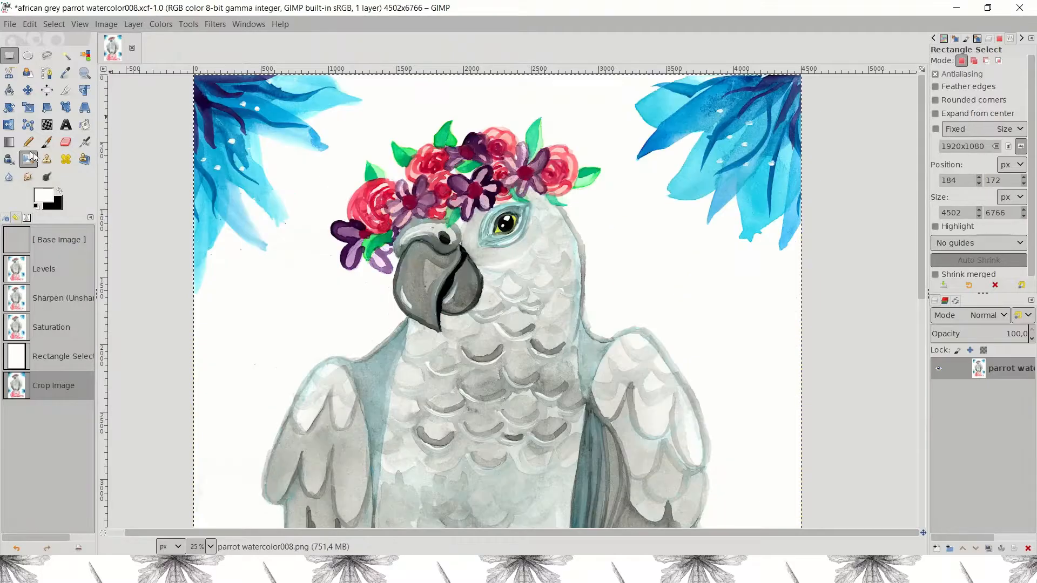
- Set up the Clone tool with the Hardness 075 brush for retouching specks on the painting
click(46, 160)
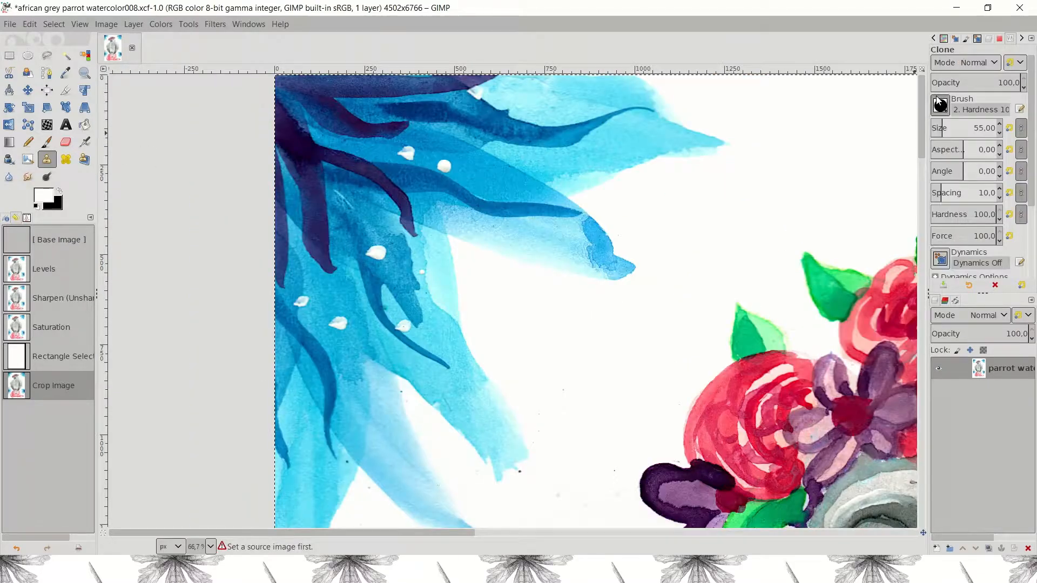
click(941, 107)
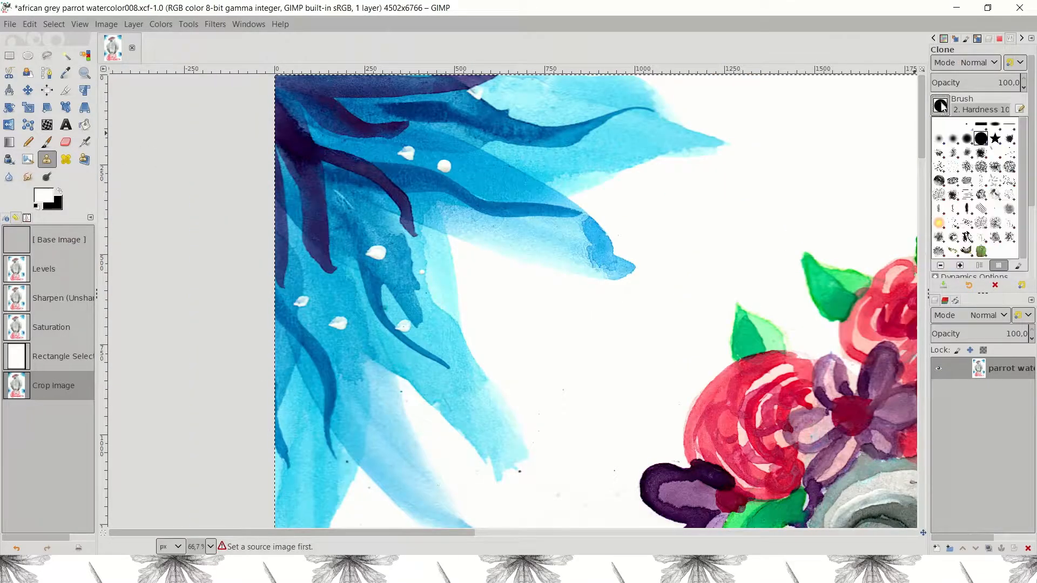
click(955, 143)
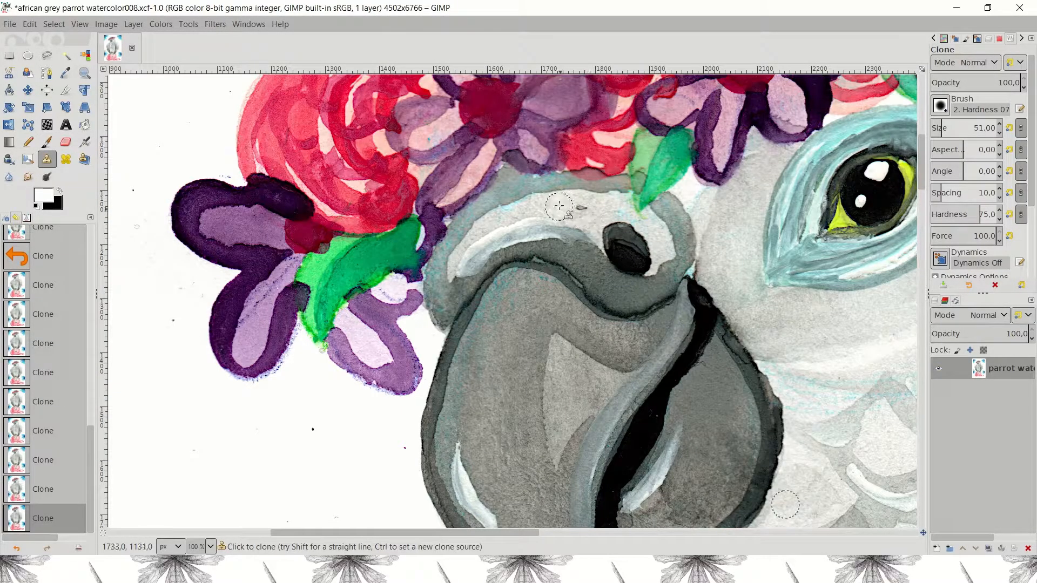
- Add an alpha channel to the parrot layer
click(133, 25)
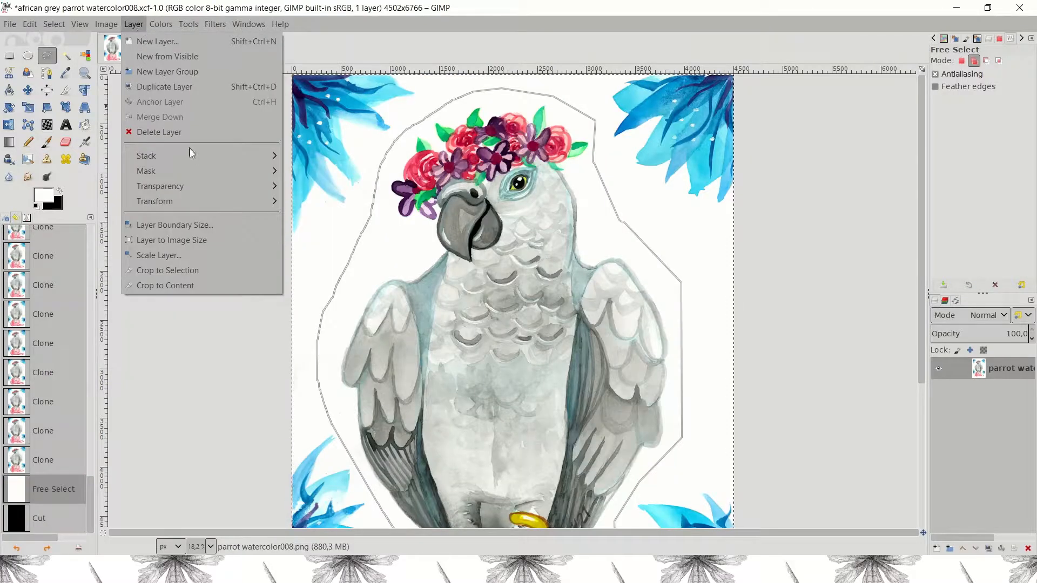
mouse_move(222, 186)
click(319, 187)
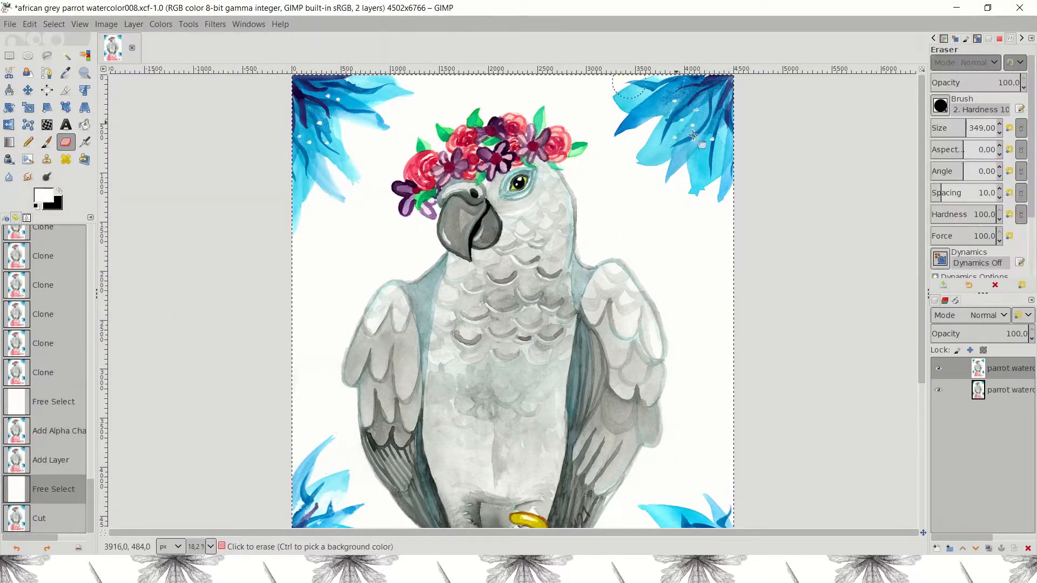
- Hide the original layer and erase the blue flowers in the corners of the copied layer with a hard 349 px eraser
click(691, 83)
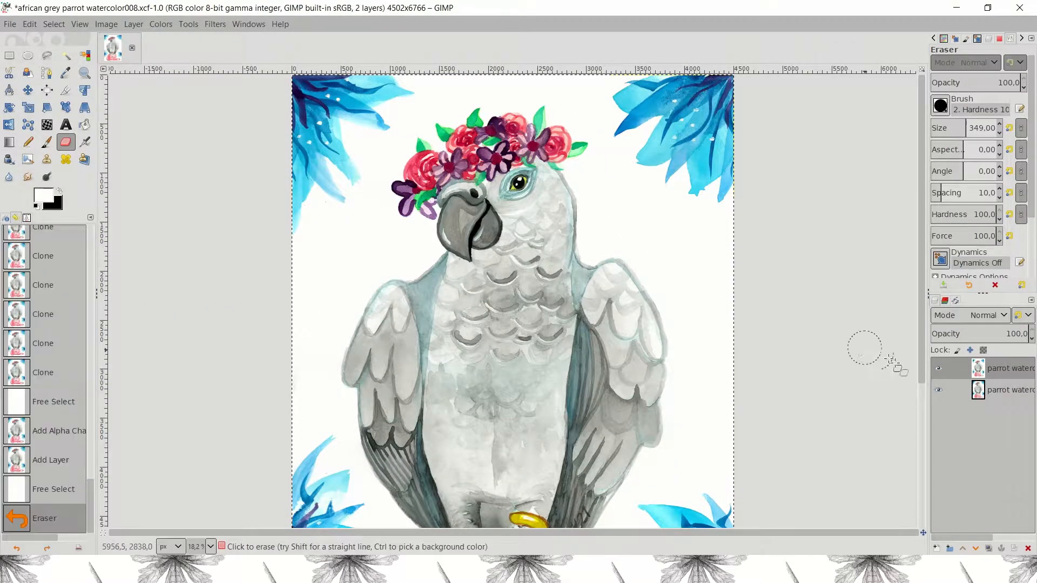
click(938, 389)
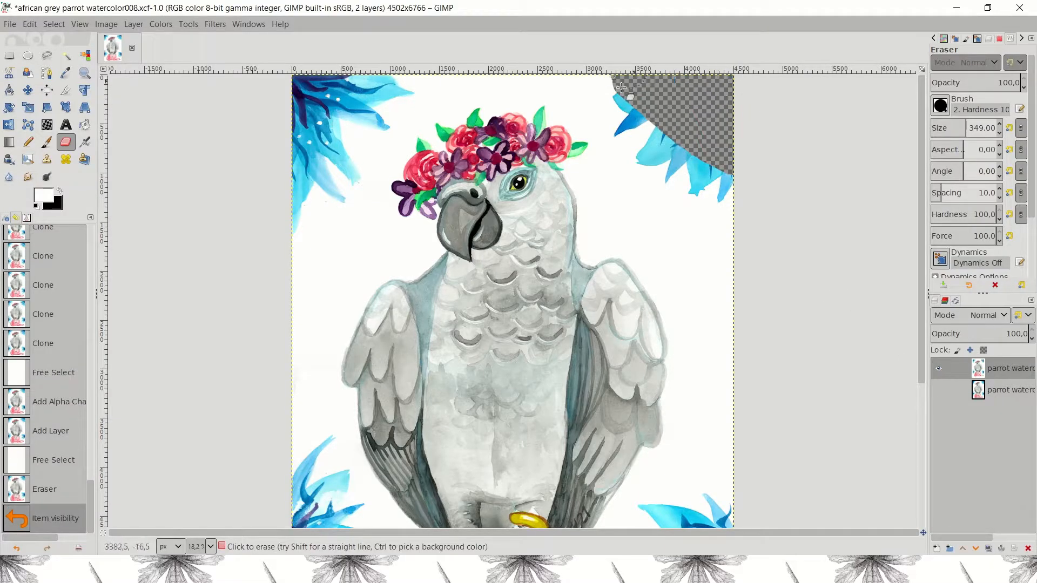
mouse_move(621, 85)
mouse_down()
mouse_move(753, 278)
mouse_move(648, 281)
mouse_move(667, 427)
mouse_move(718, 300)
mouse_move(664, 378)
mouse_up()
scroll(752, 278, down, 5)
mouse_move(302, 216)
mouse_down()
mouse_move(359, 277)
mouse_move(361, 372)
mouse_move(313, 378)
mouse_move(335, 302)
mouse_move(351, 367)
mouse_up()
scroll(351, 324, up, 5)
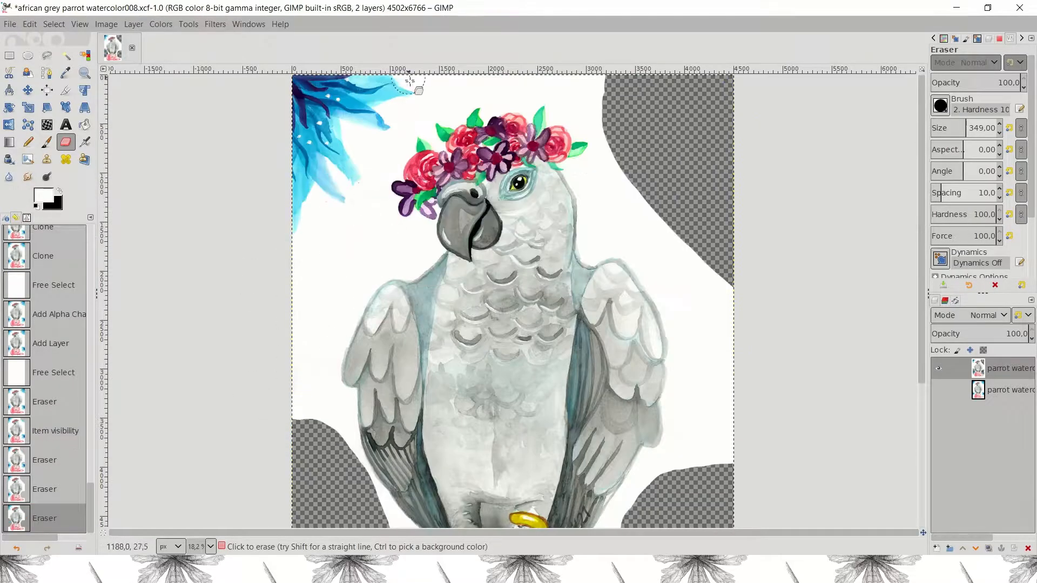
mouse_move(411, 81)
mouse_down()
mouse_move(303, 243)
mouse_move(351, 103)
mouse_up()
- Clear the current selection and save the parrot image
key(r)
drag(248, 205, 262, 217)
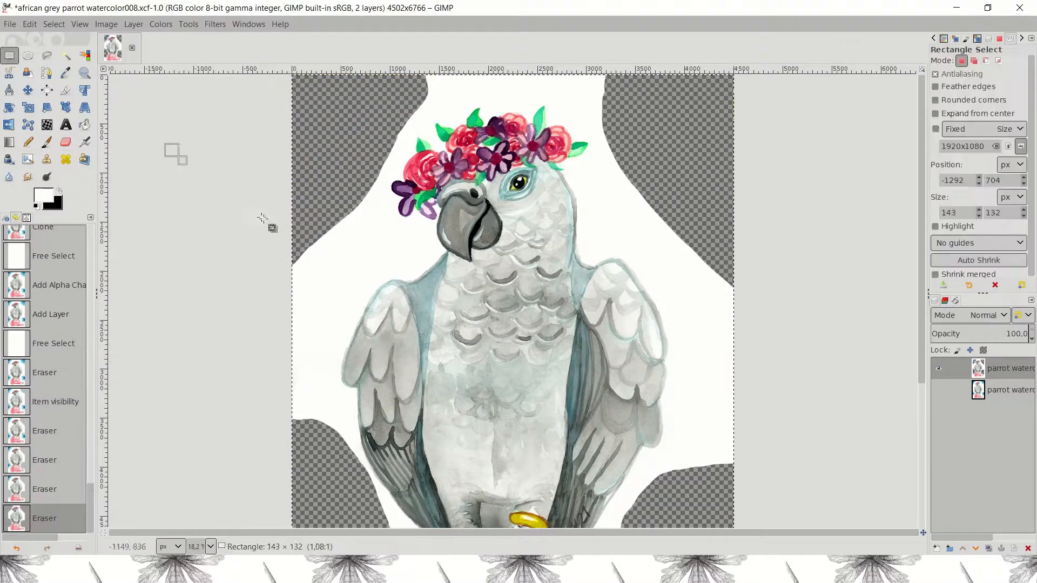
key(ctrl+shift+a)
key(shift+ctrl+j)
key(plus)
key(ctrl+s)
- Fuzzy-select the white background beside the parrot and lower the selection threshold to 21.4
click(65, 56)
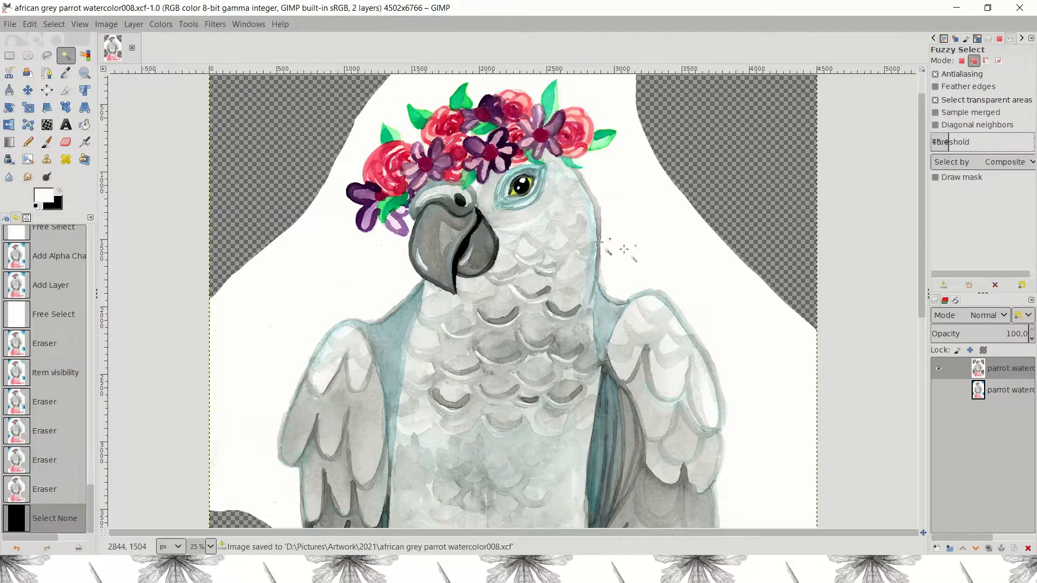
click(655, 251)
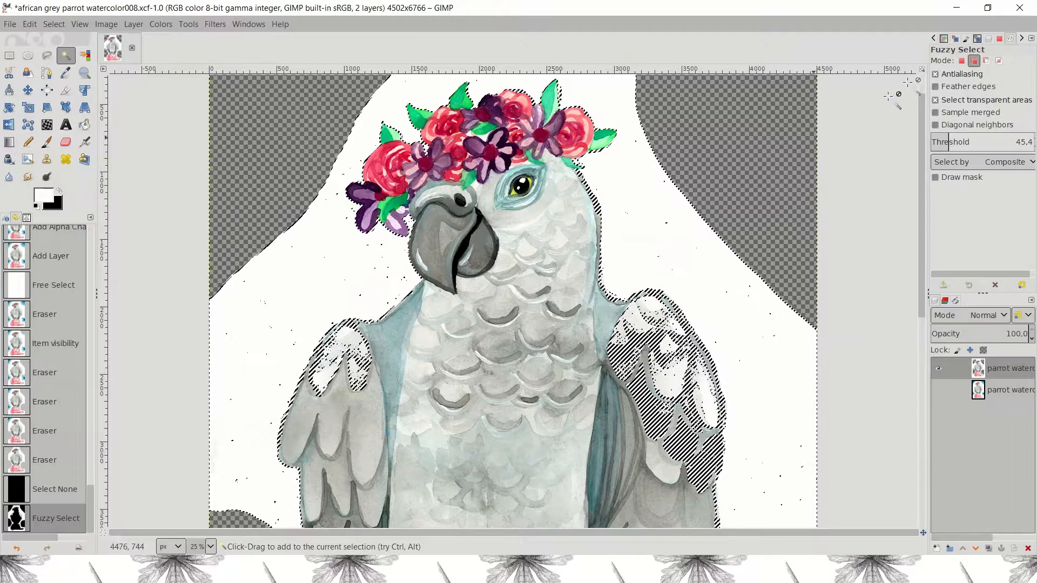
drag(948, 139, 943, 139)
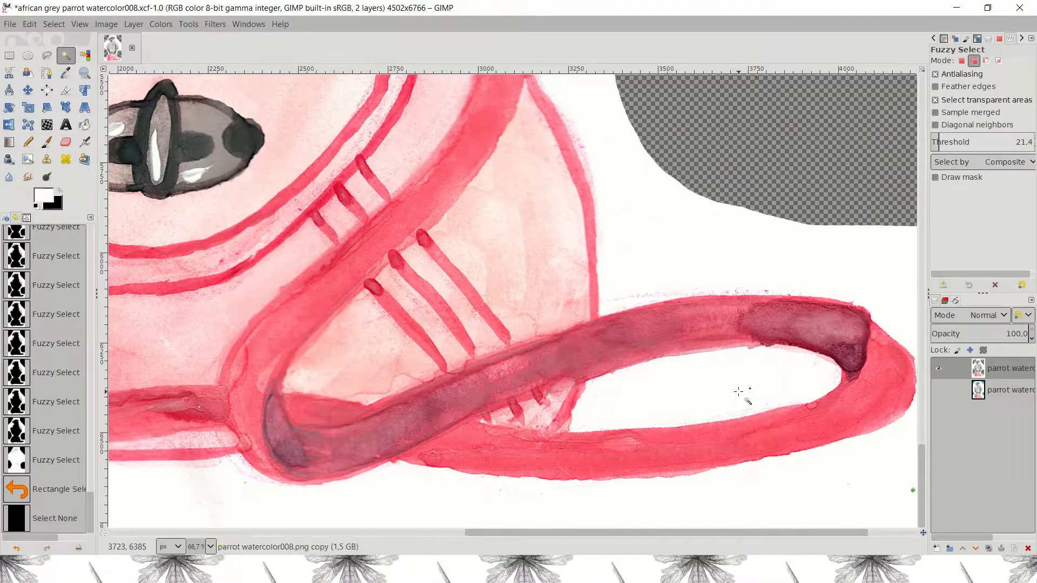
- Fuzzy-select and cut the white inside the bag strap's loop and the small gap below the right strap clasp
click(739, 391)
key(ctrl+x)
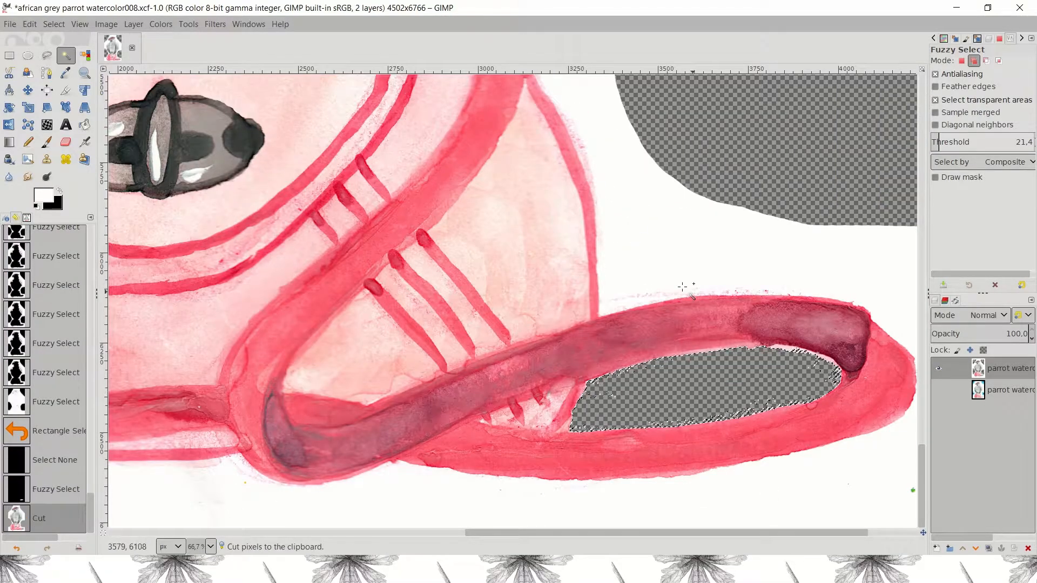
scroll(738, 391, down, 3)
scroll(613, 223, up, 3)
click(613, 223)
key(ctrl+x)
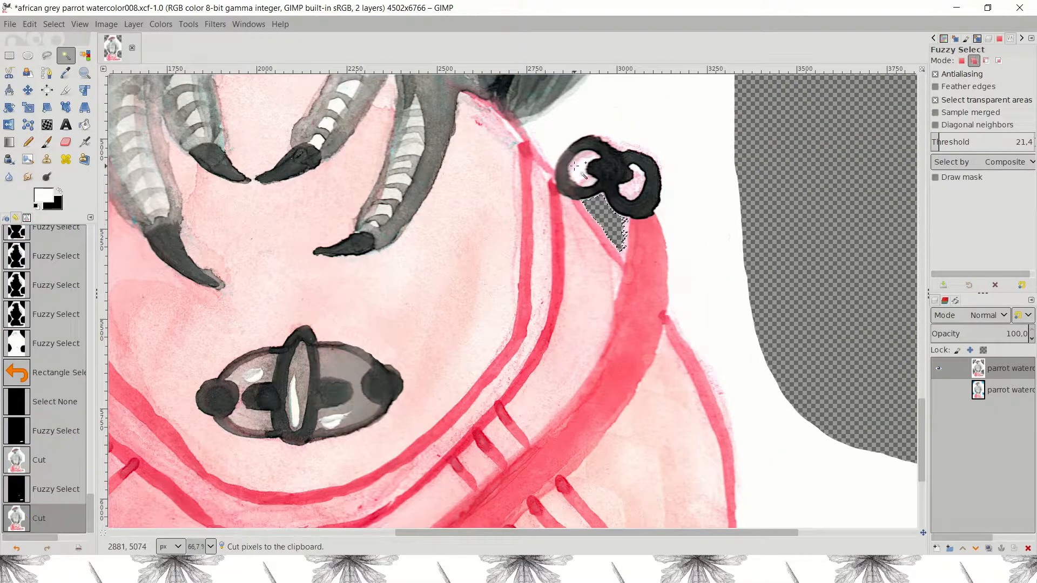
- Fuzzy-select and cut the light areas inside the rings of the bag's right strap clasp
click(582, 167)
key(ctrl+x)
click(635, 185)
key(ctrl+x)
click(635, 185)
key(ctrl+x)
- Fuzzy-select and cut the white gap between the left strap and the bag, and the light area inside the left clasp
drag(477, 534, 248, 534)
click(319, 378)
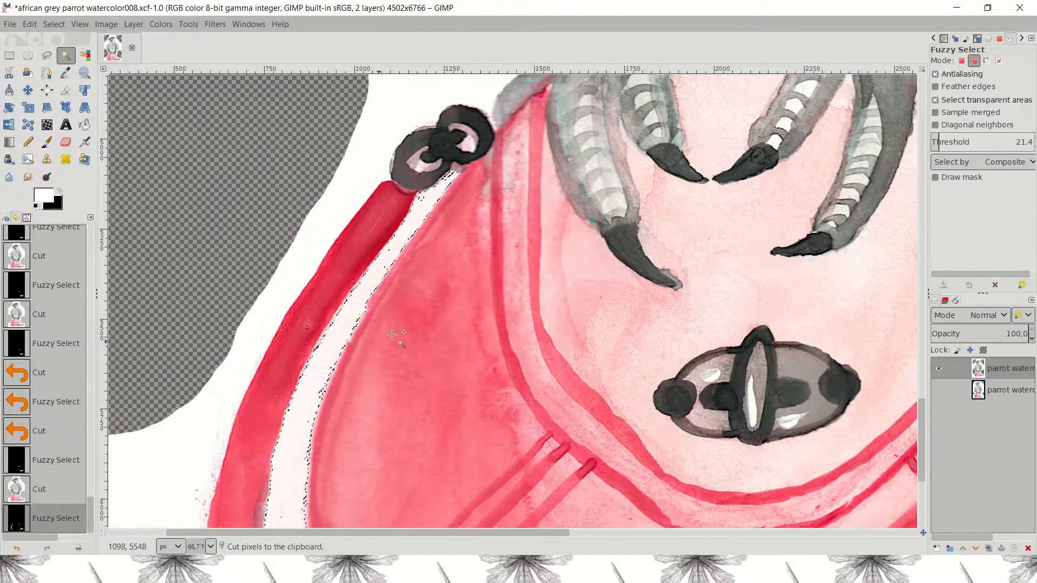
key(ctrl+x)
scroll(412, 354, up, 4)
click(421, 373)
key(ctrl+x)
- Start a Free Select outline, tracing the outer edge of the left wing down to the tip of its tail feathers
scroll(468, 353, up, 5)
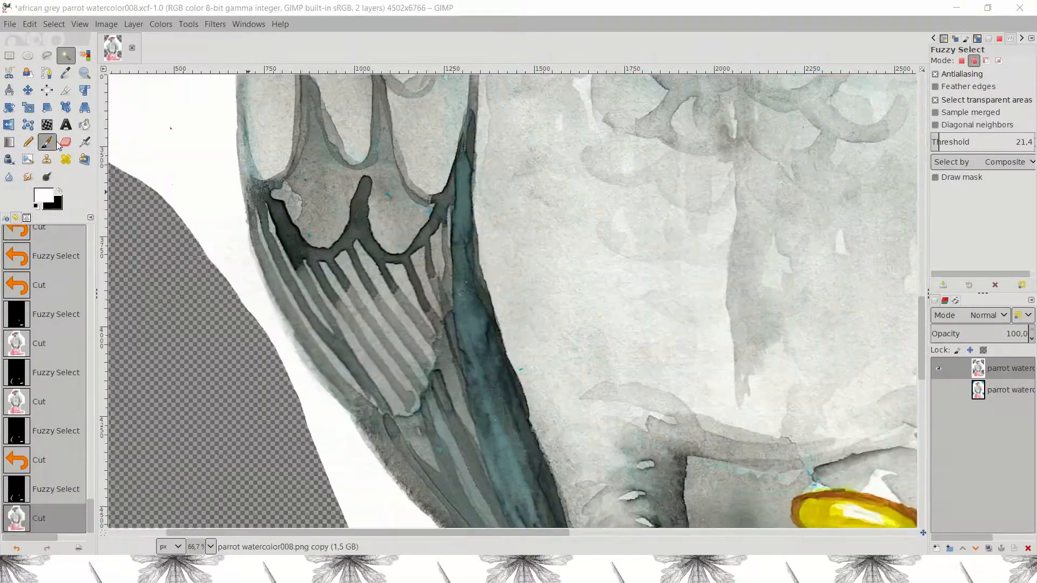
click(47, 63)
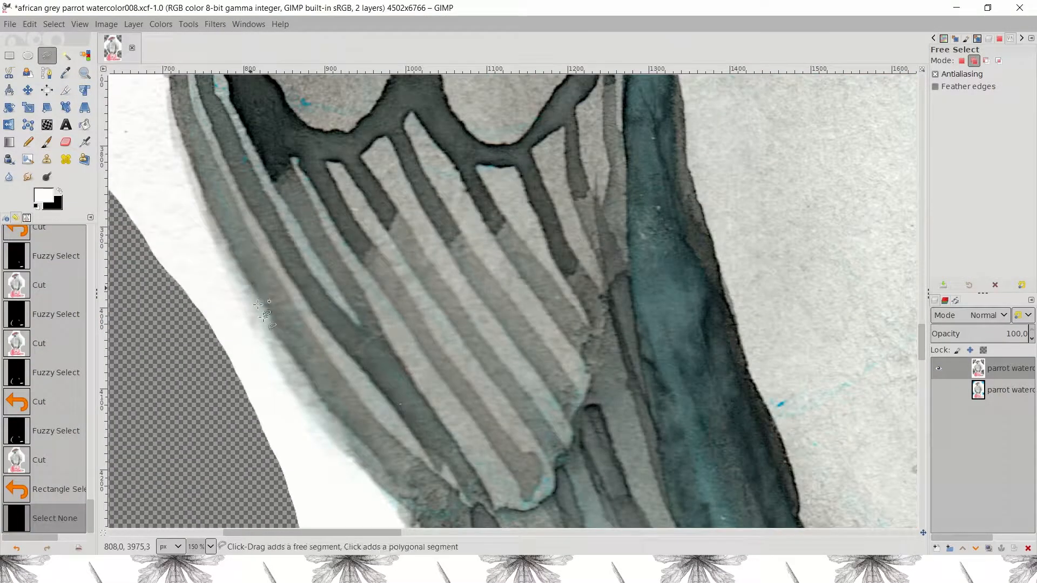
click(385, 489)
scroll(385, 489, down, 2)
click(443, 353)
click(510, 446)
scroll(509, 445, down, 2)
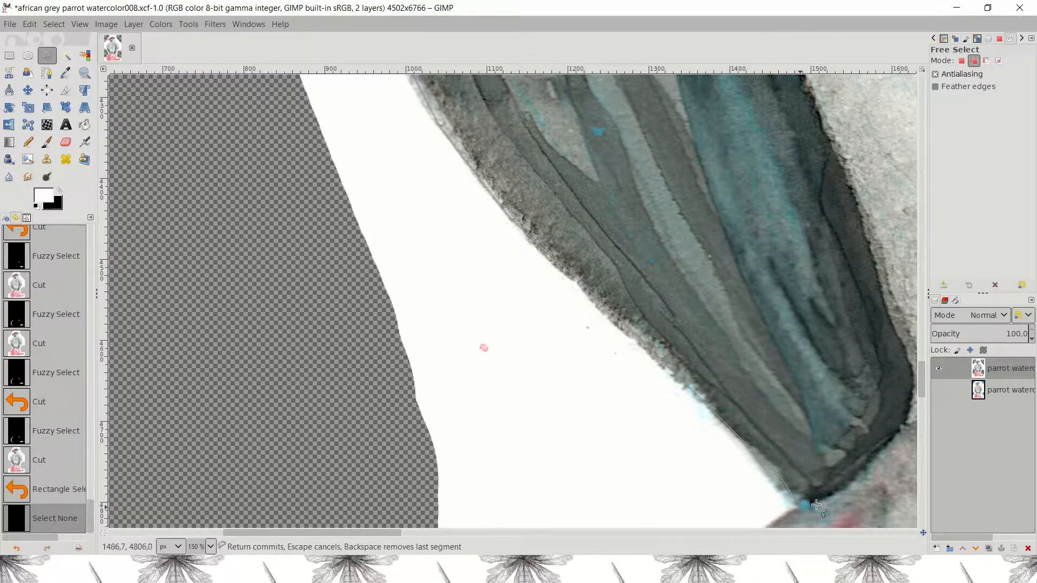
- Continue the free selection along the bag's upper corner, around the left strap clasp and onto the strap's outer edge
scroll(816, 504, down, 2)
click(756, 310)
click(737, 328)
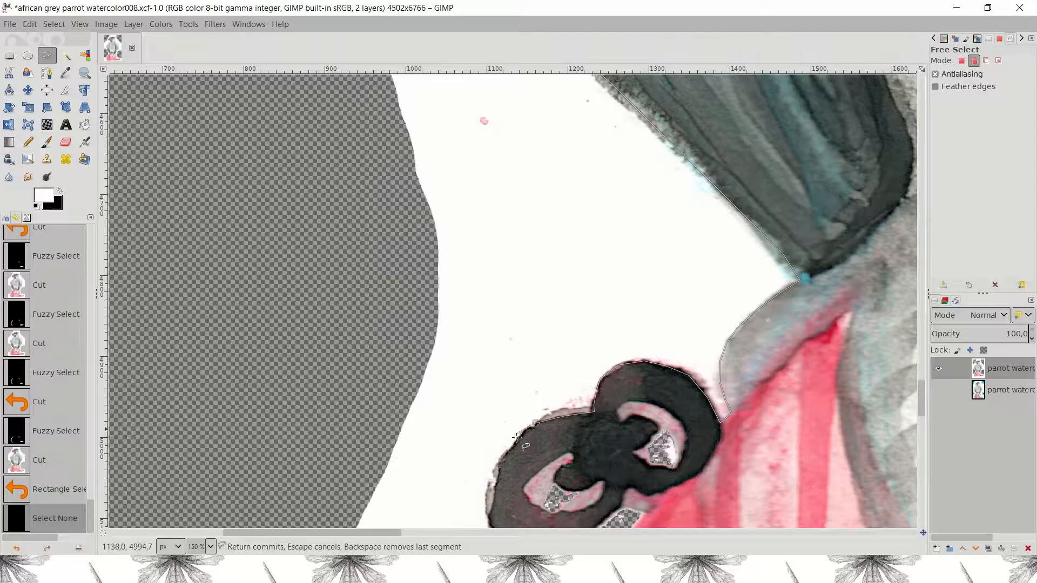
click(517, 437)
scroll(517, 437, down, 2)
click(500, 233)
click(492, 305)
scroll(491, 305, down, 2)
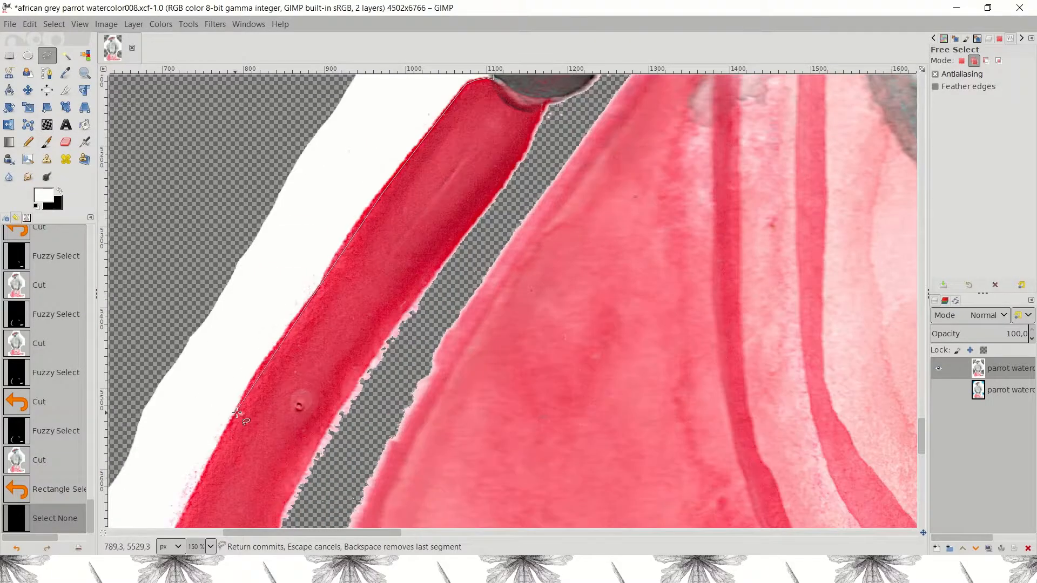
- Continue the free selection along the outer edge of the left strap down to the bottom of the bag
scroll(237, 413, down, 2)
scroll(345, 400, left, 2)
click(324, 471)
scroll(324, 471, down, 2)
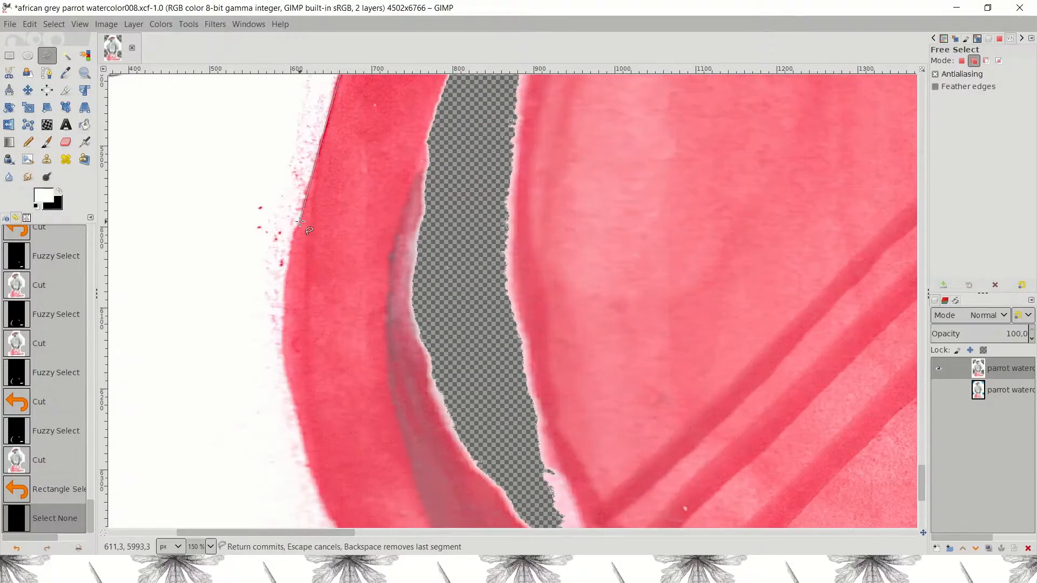
click(317, 476)
scroll(316, 476, down, 2)
click(333, 291)
click(374, 367)
click(426, 431)
click(497, 491)
scroll(498, 491, down, 1)
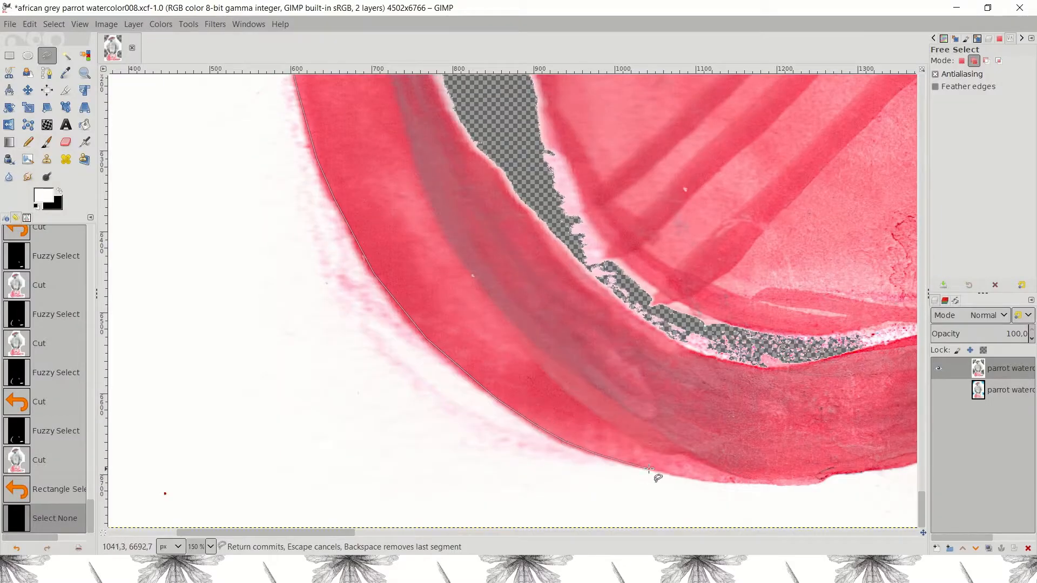
- Close the free selection outside the canvas, cut the enclosed white background left of the parrot and bag, and clear the selection
click(916, 475)
scroll(802, 512, down, 7)
click(460, 521)
click(324, 522)
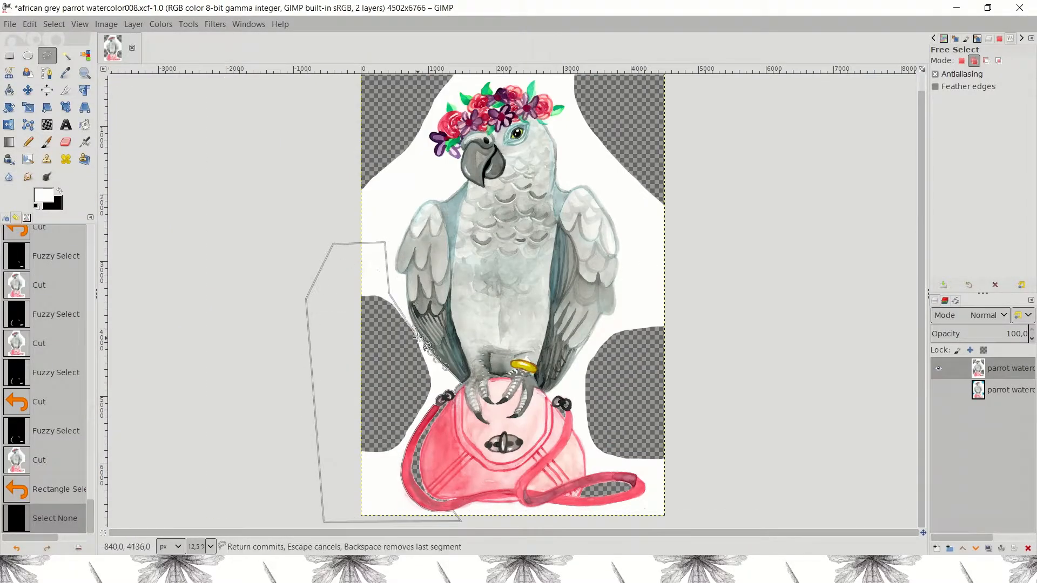
click(419, 338)
scroll(465, 372, up, 4)
scroll(429, 229, down, 5)
key(ctrl+x)
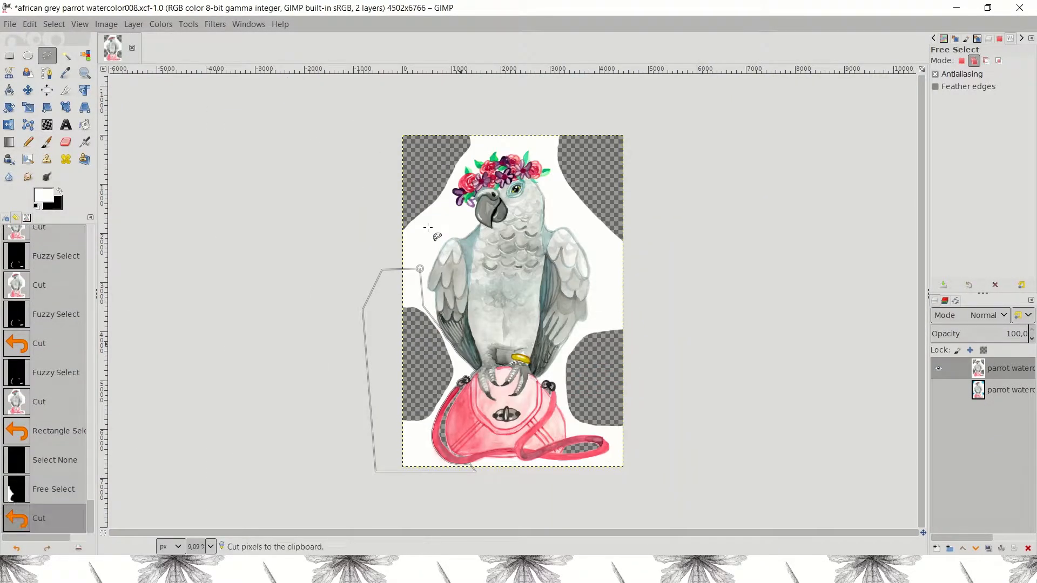
click(10, 55)
click(406, 294)
click(369, 328)
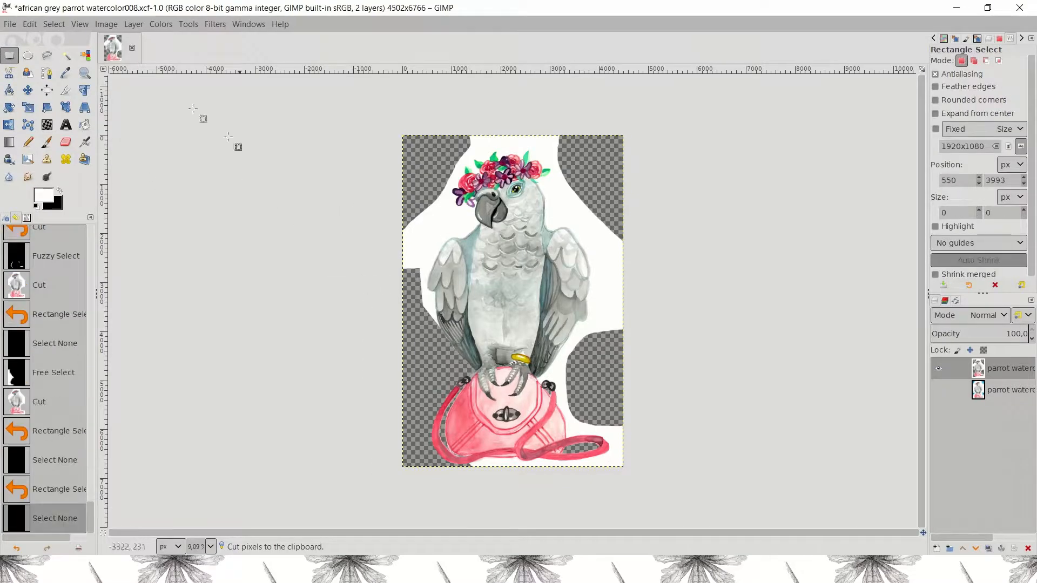
- Start a Free Select outline at the right shoulder and trace down the outer edge of the right wing
click(47, 56)
scroll(679, 298, up, 4)
scroll(679, 298, up, 2)
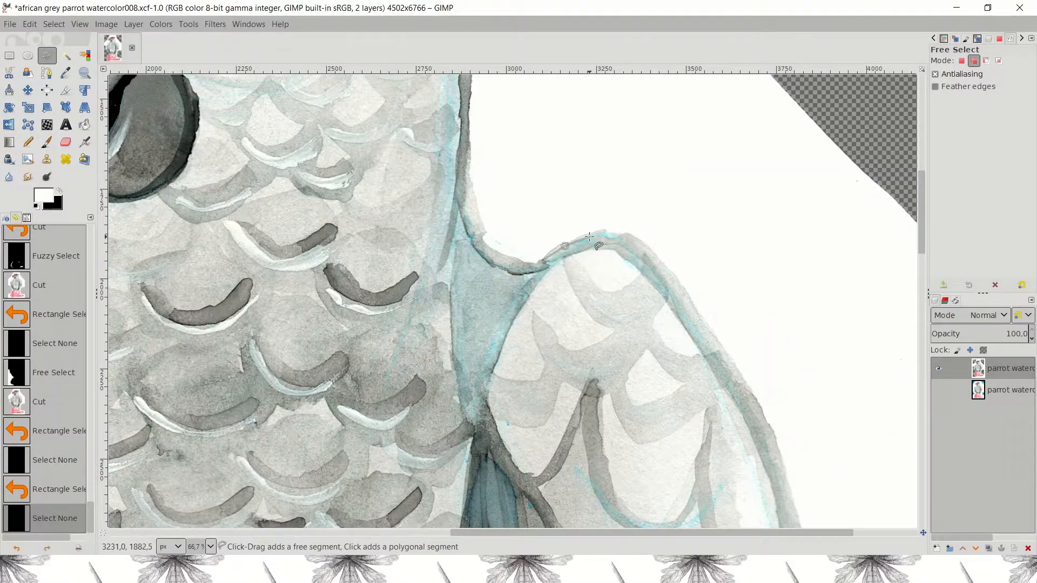
click(756, 405)
scroll(755, 210, down, 5)
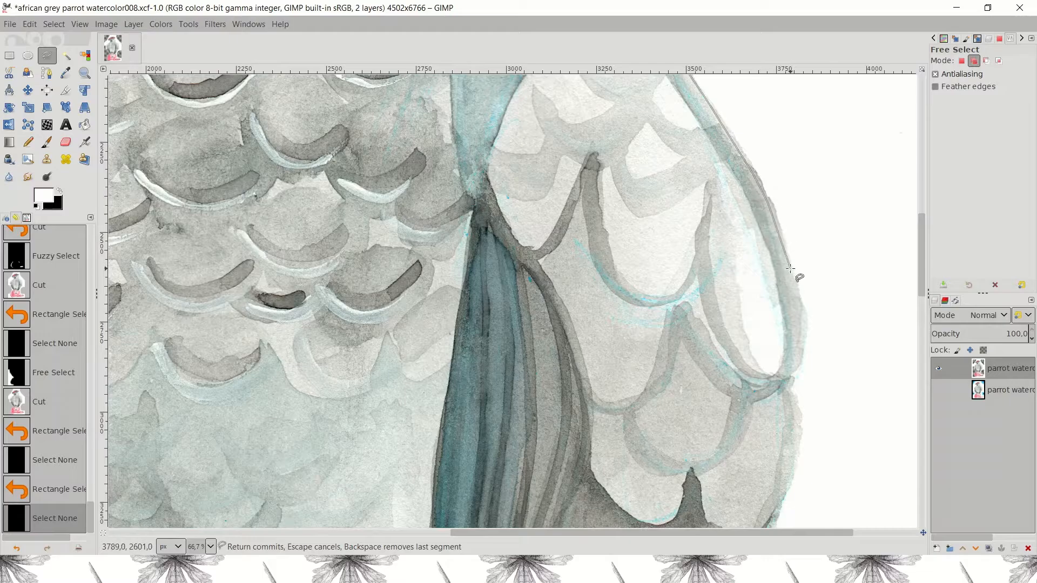
click(796, 406)
scroll(796, 200, down, 5)
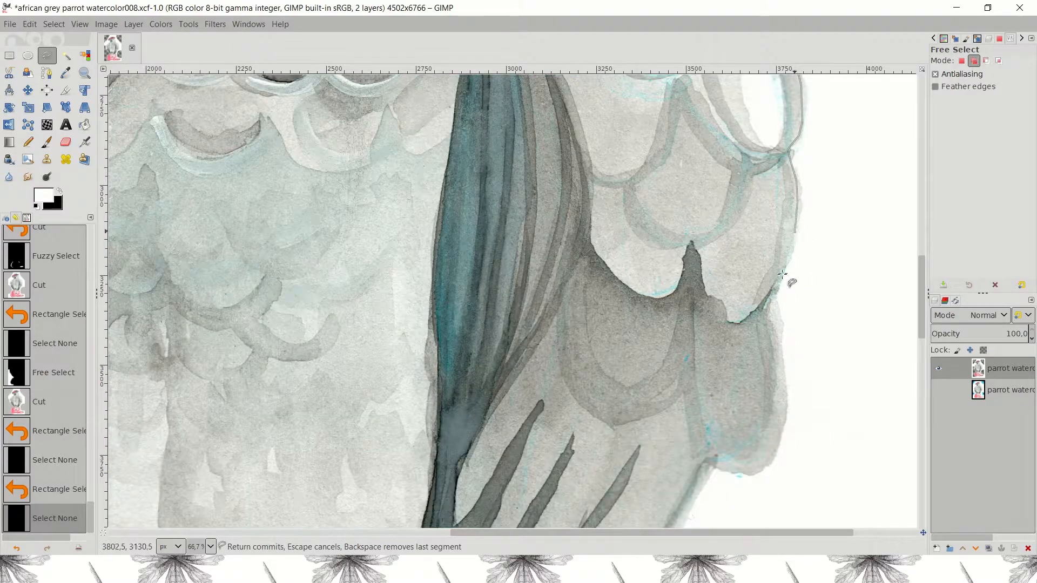
click(786, 394)
scroll(781, 309, down, 3)
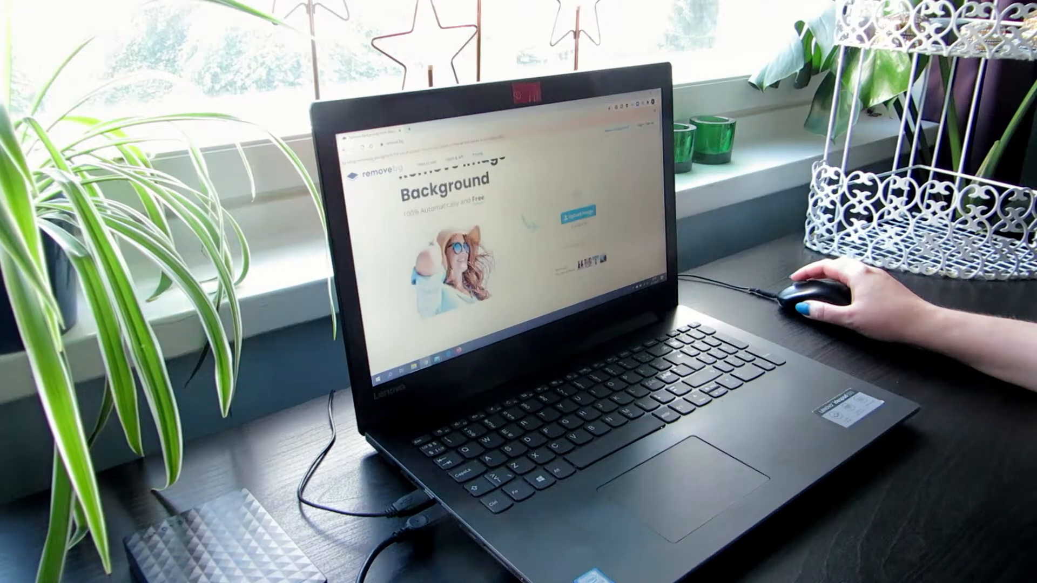
scroll(502, 227, down, 3)
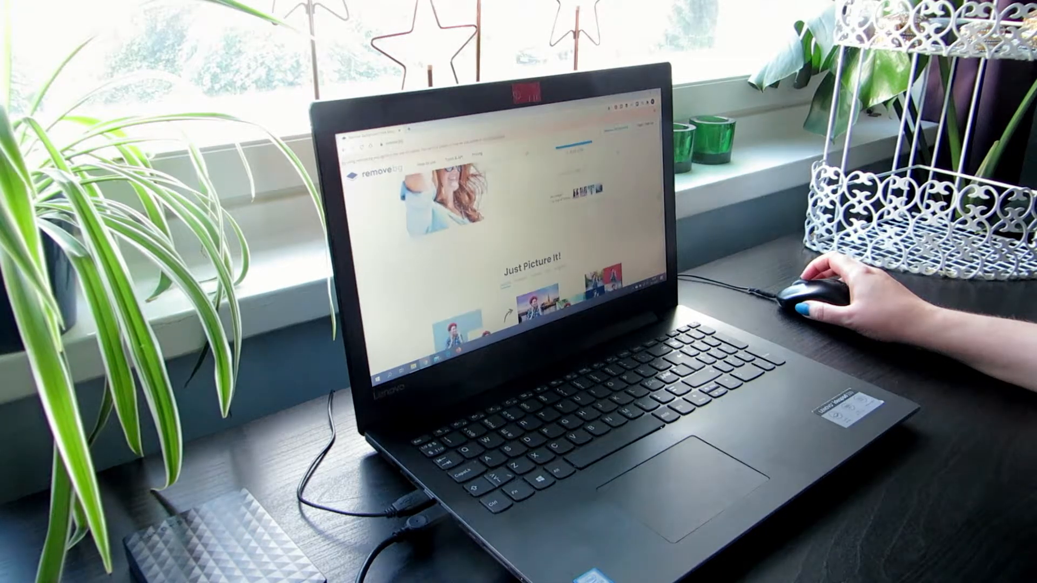
scroll(518, 232, down, 5)
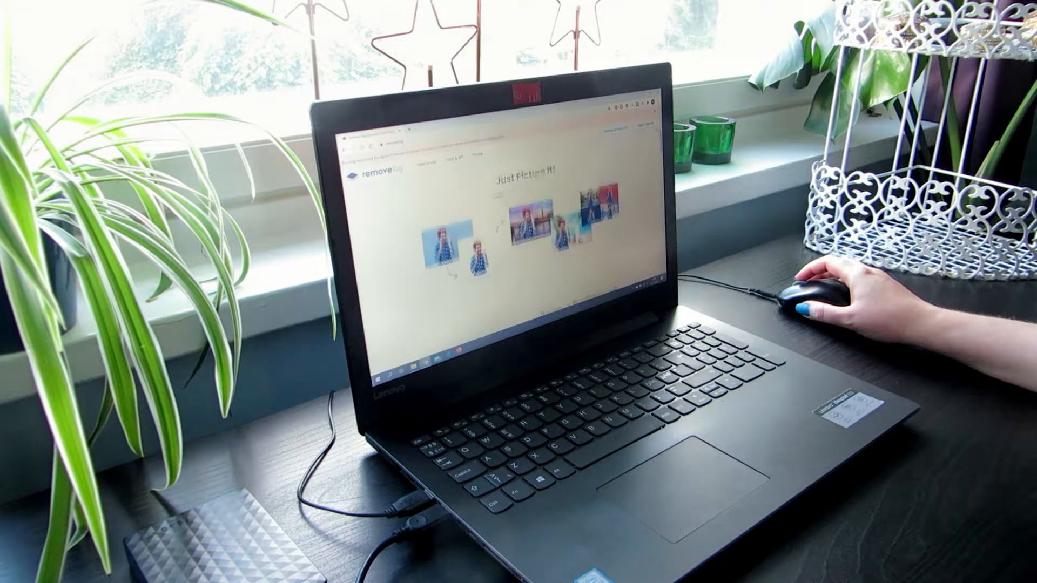
scroll(519, 227, down, 3)
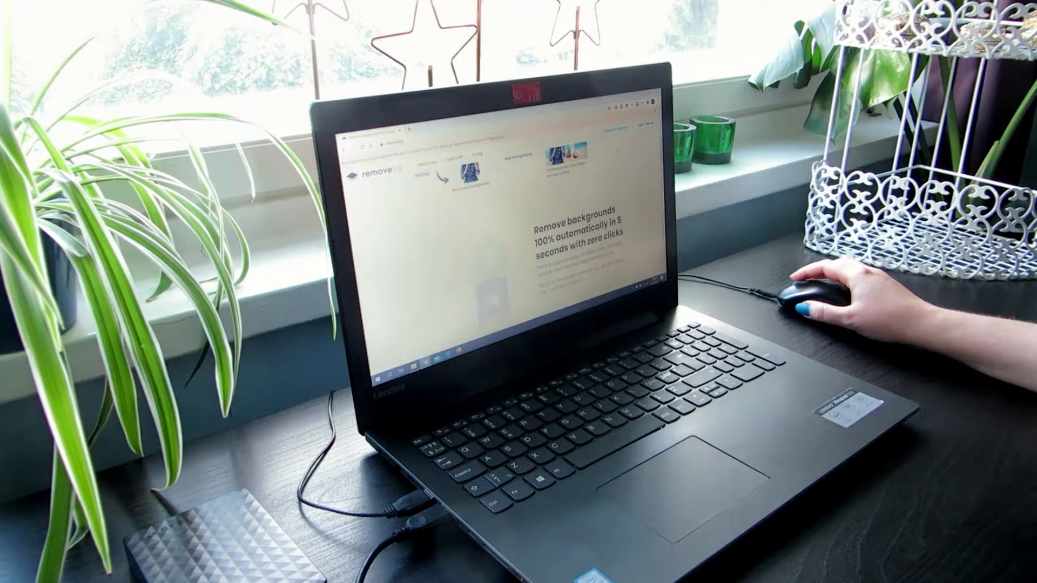
scroll(519, 227, down, 4)
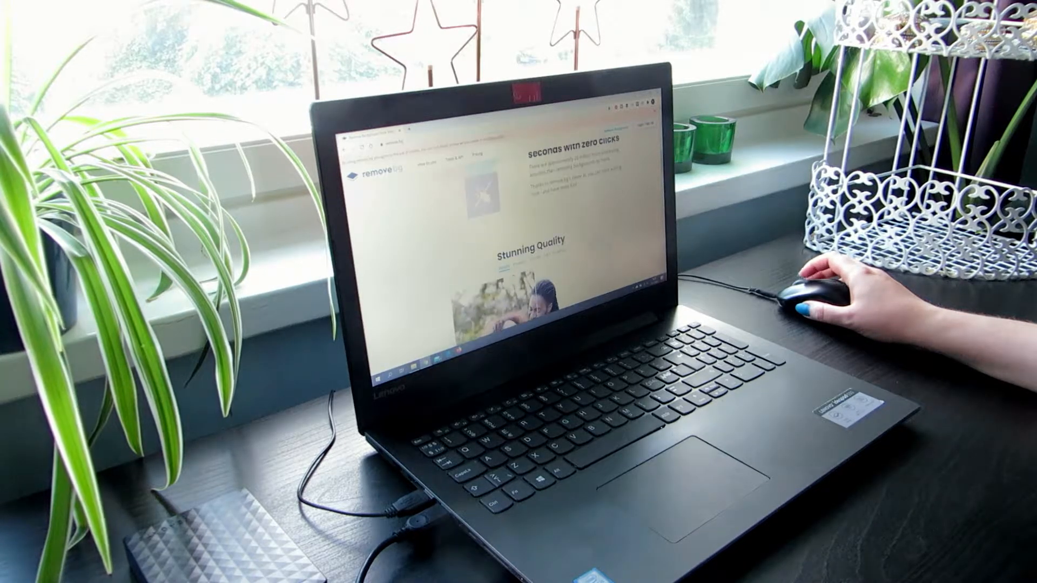
scroll(502, 233, down, 5)
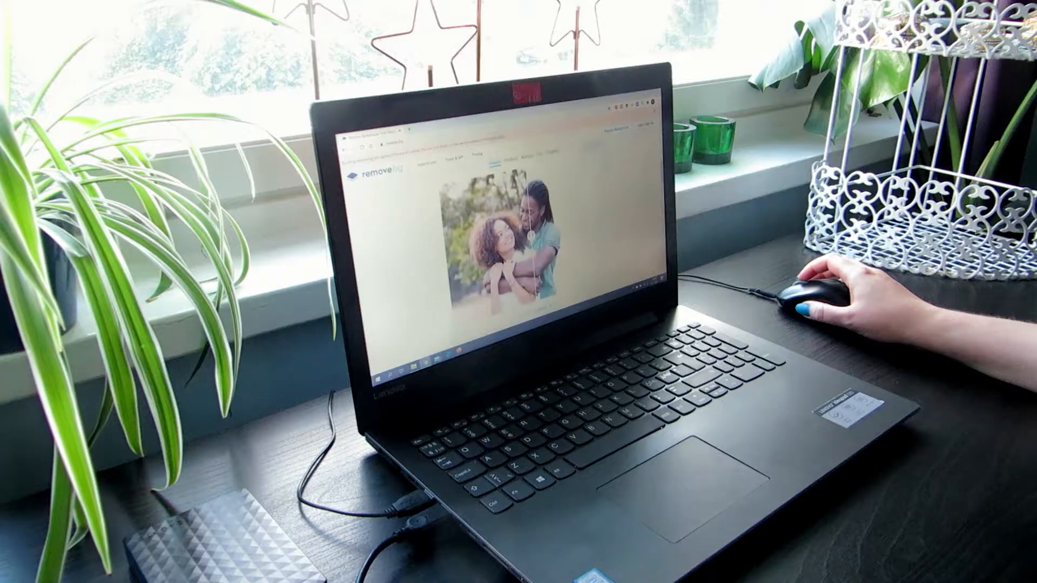
scroll(502, 232, down, 3)
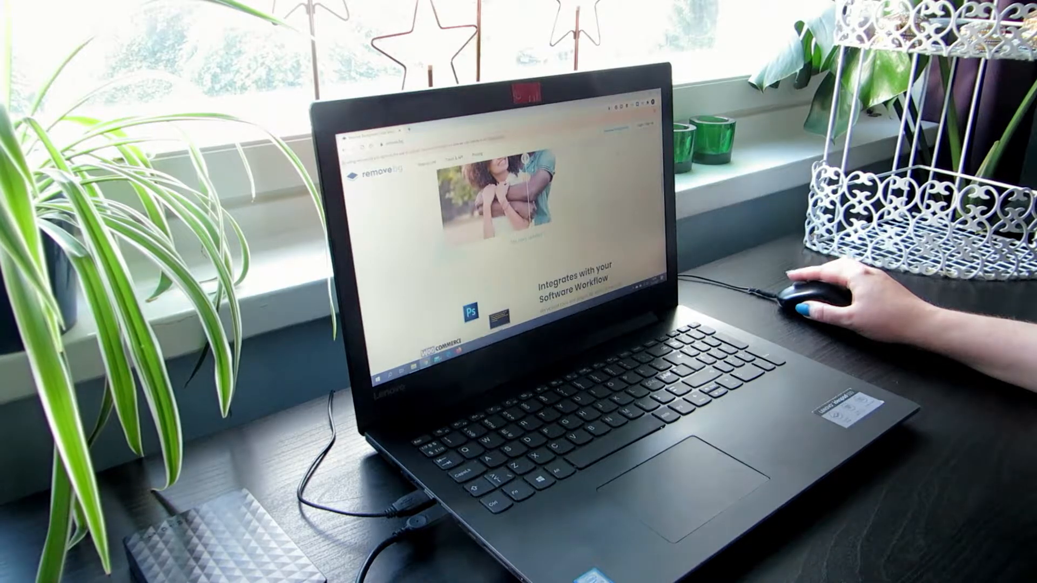
scroll(510, 227, down, 5)
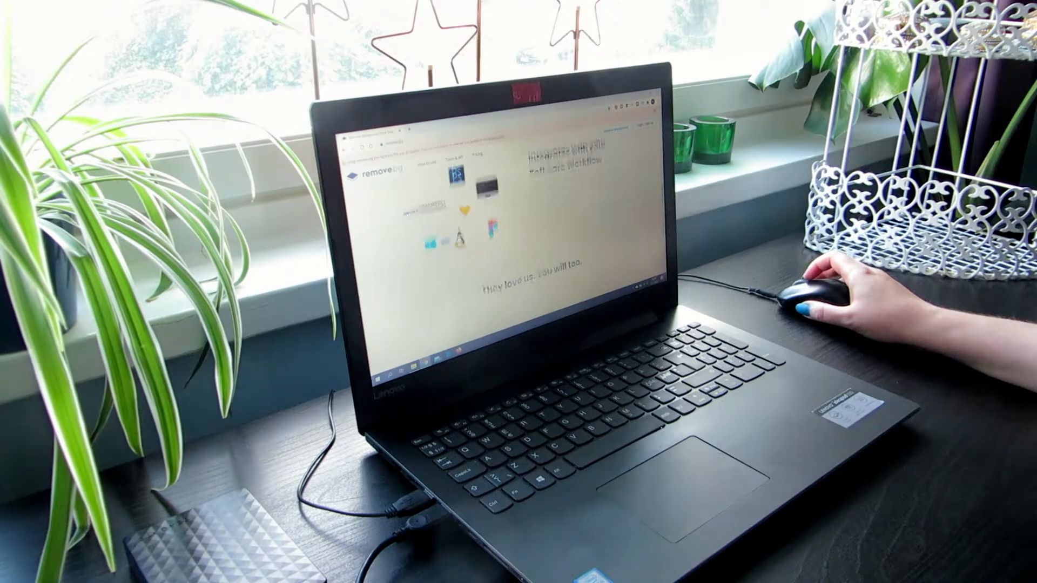
scroll(510, 227, down, 5)
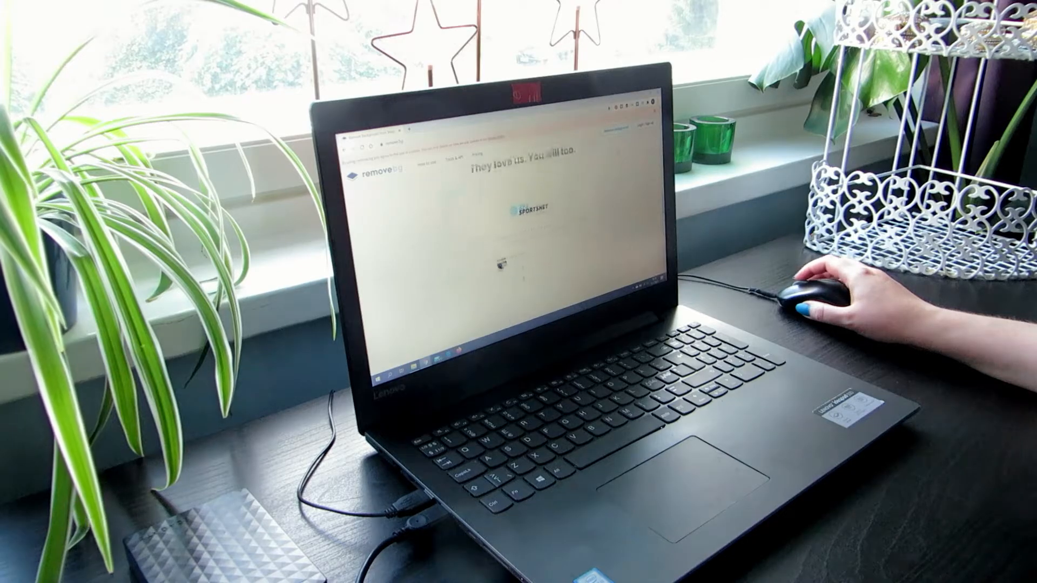
scroll(501, 264, down, 5)
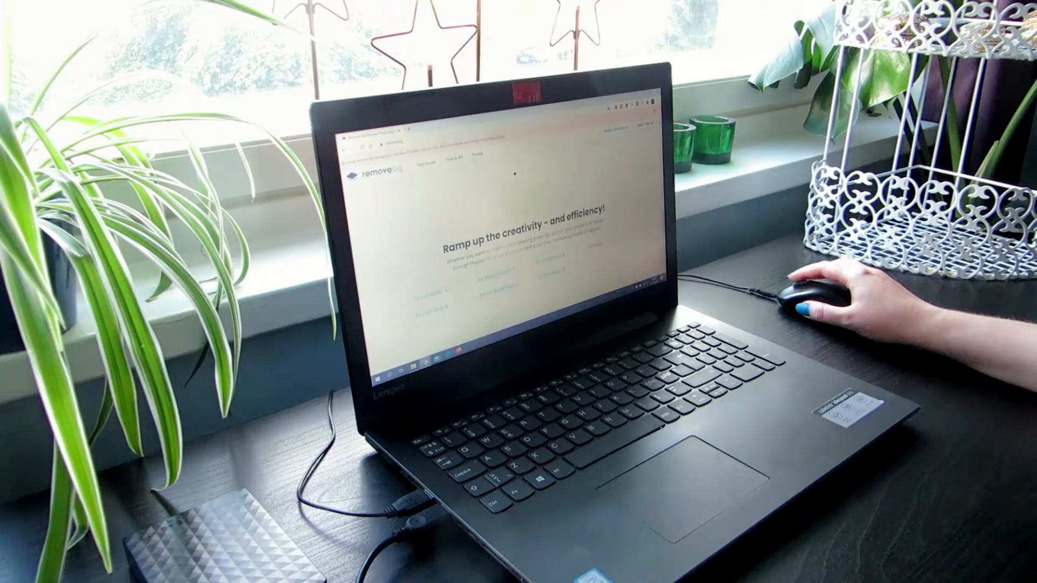
scroll(515, 174, down, 5)
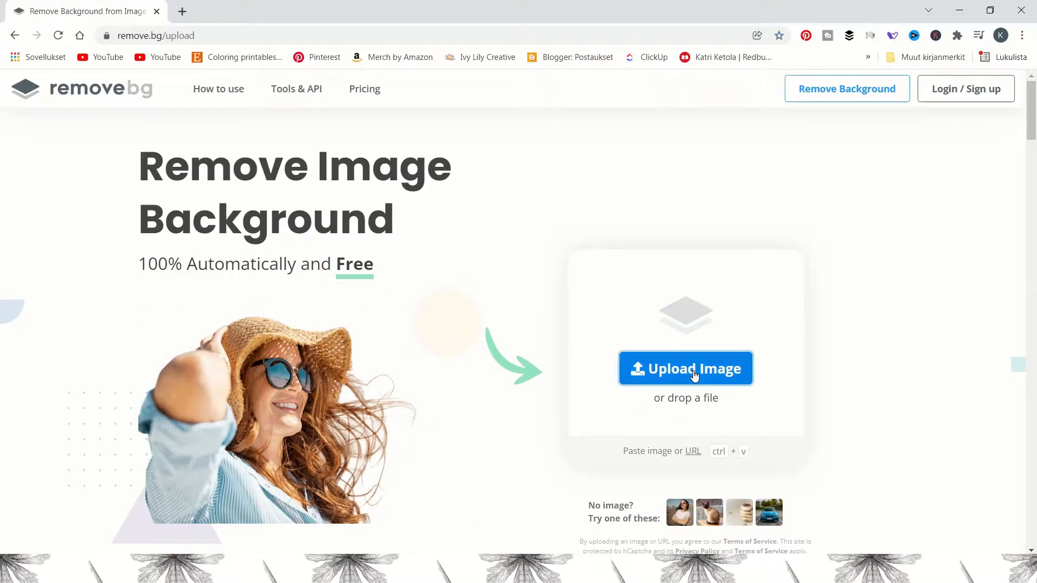
- Upload the parrot image to remove.bg and open the preview-size result in the Erase / Restore editor
click(694, 375)
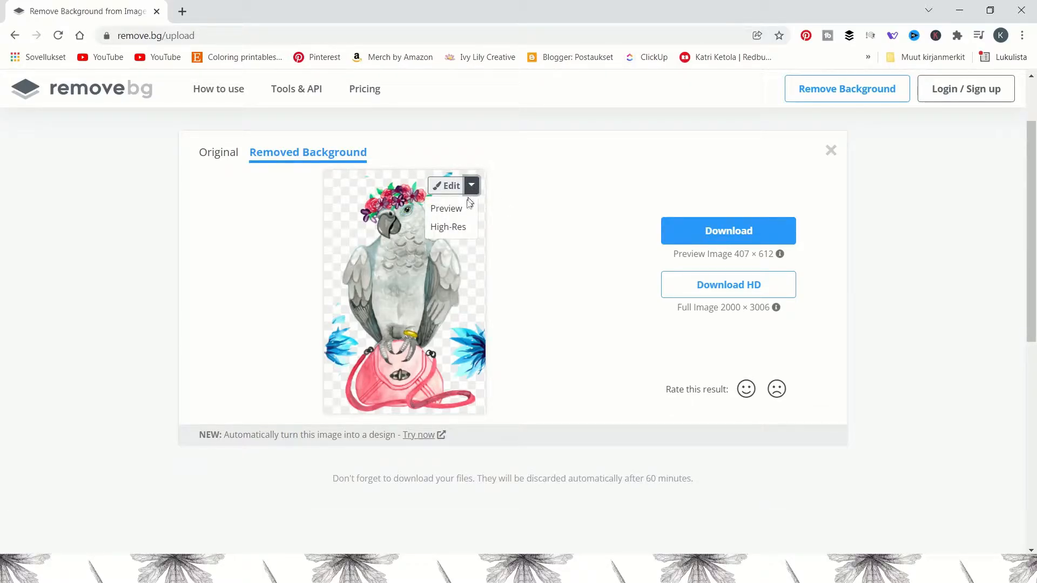
click(458, 209)
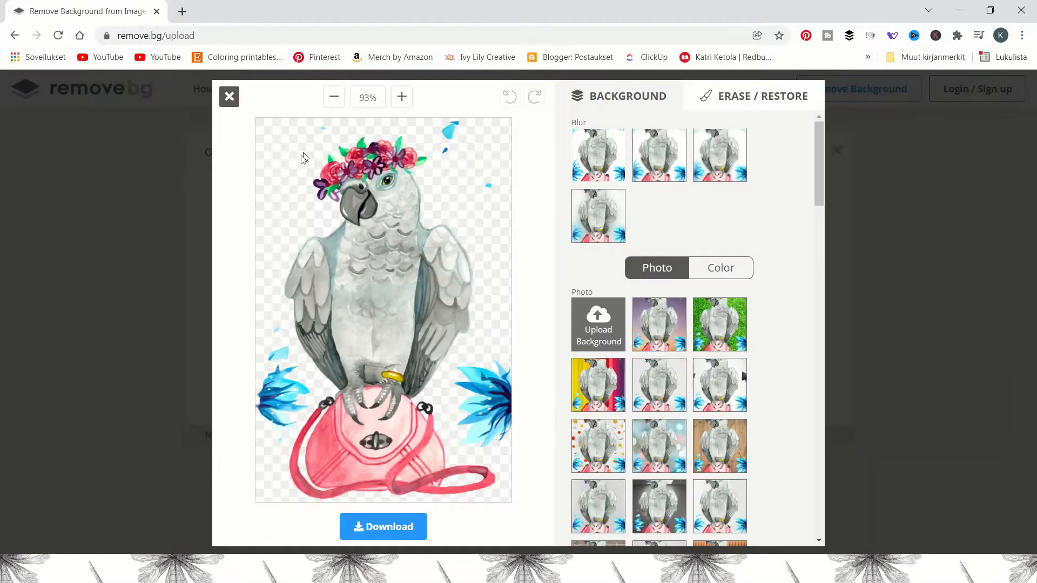
click(722, 101)
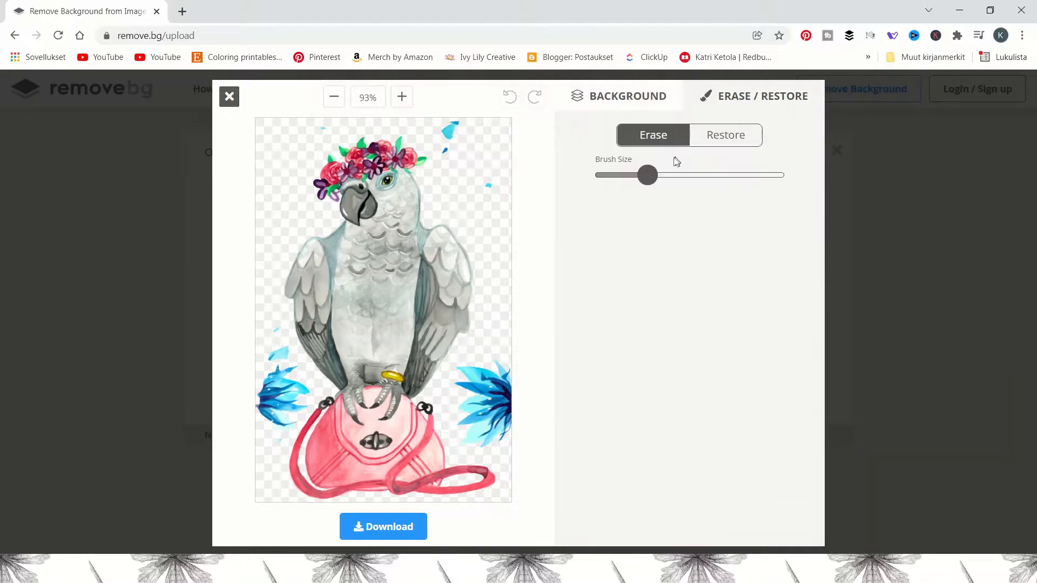
click(719, 141)
drag(499, 127, 478, 136)
click(402, 96)
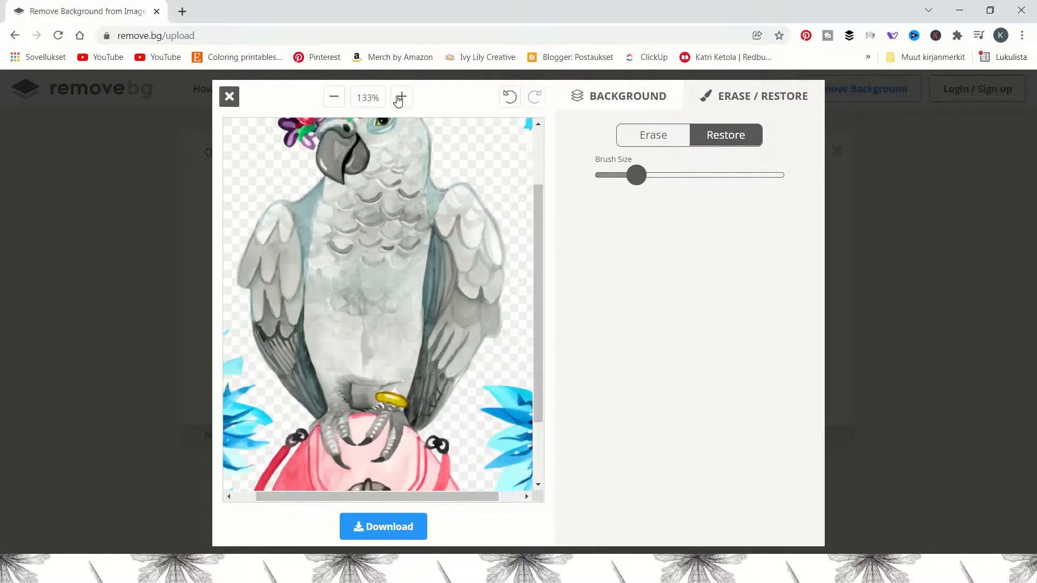
click(509, 97)
- Erase the blue scraps beside the parrot's head and the blue flower to the right of the bag
drag(430, 496, 473, 496)
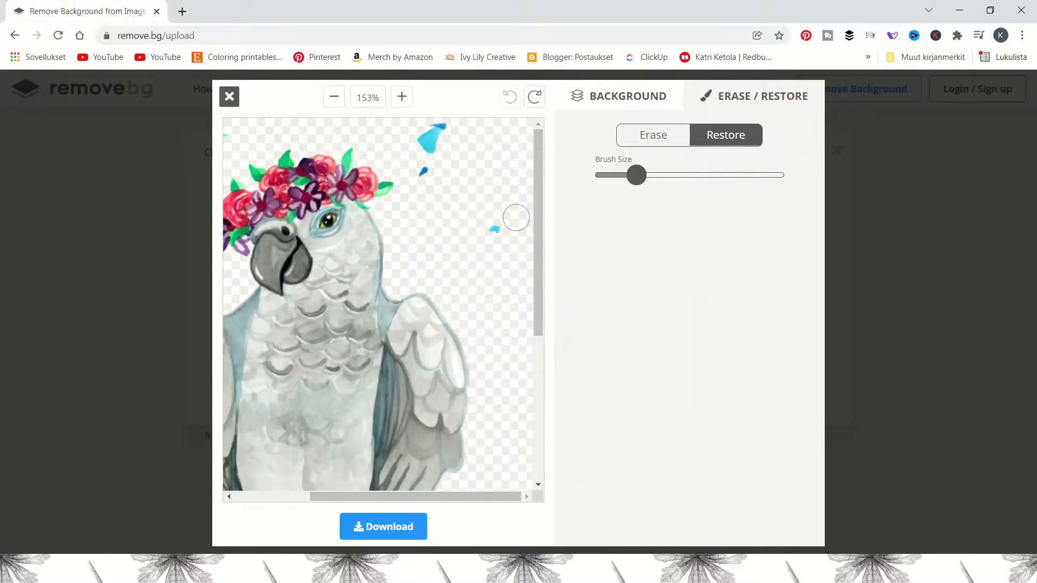
click(662, 138)
drag(438, 126, 437, 128)
scroll(475, 270, down, 5)
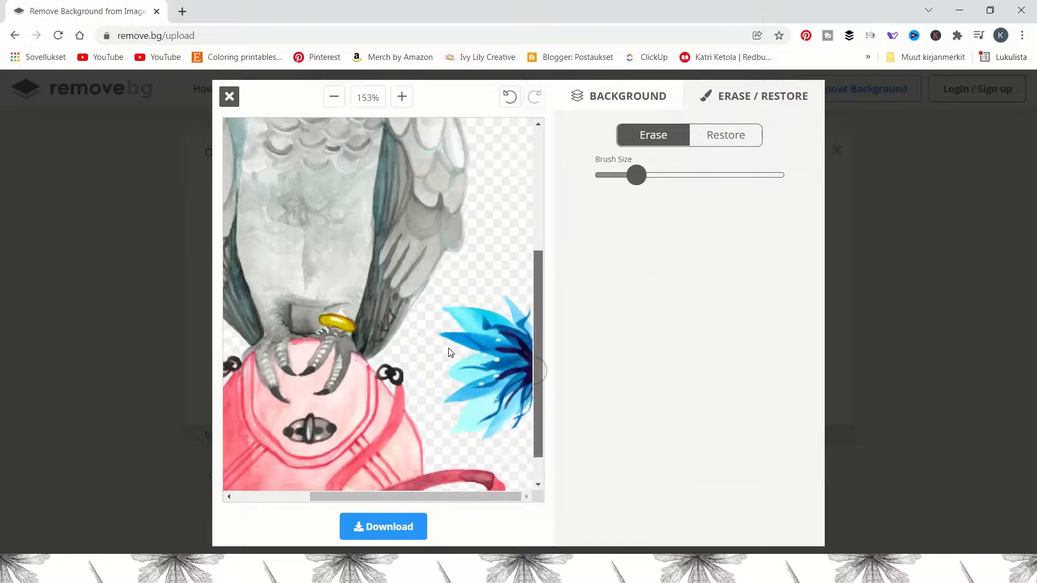
mouse_move(464, 314)
mouse_down()
mouse_move(452, 417)
mouse_move(483, 422)
mouse_move(490, 406)
mouse_move(524, 421)
mouse_up()
- Erase the blue flower and the small blue scraps to the left of the parrot and bag
drag(508, 497, 389, 496)
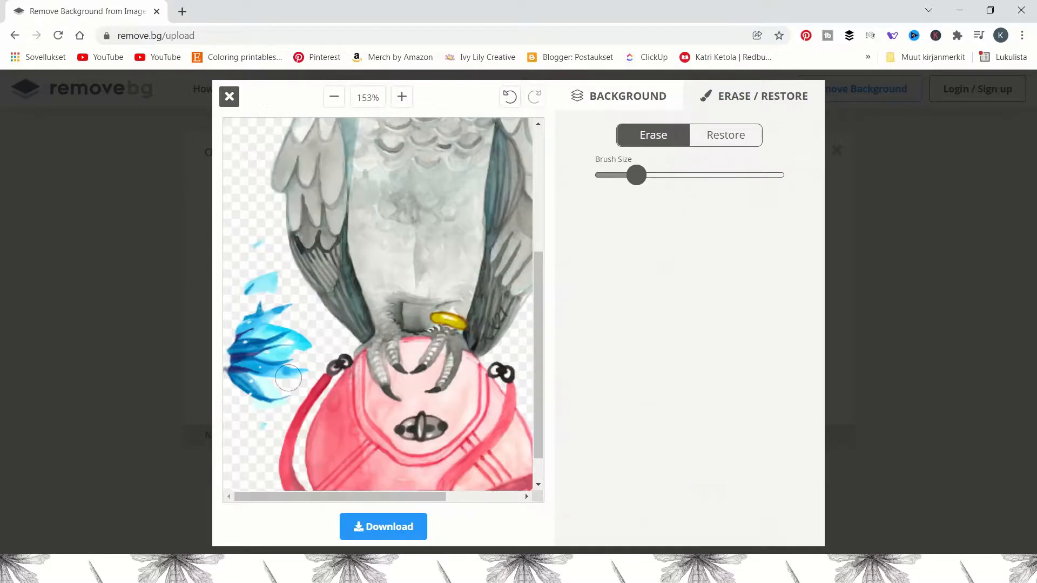
mouse_move(298, 312)
mouse_down()
mouse_move(300, 379)
mouse_move(238, 399)
mouse_up()
scroll(274, 279, up, 6)
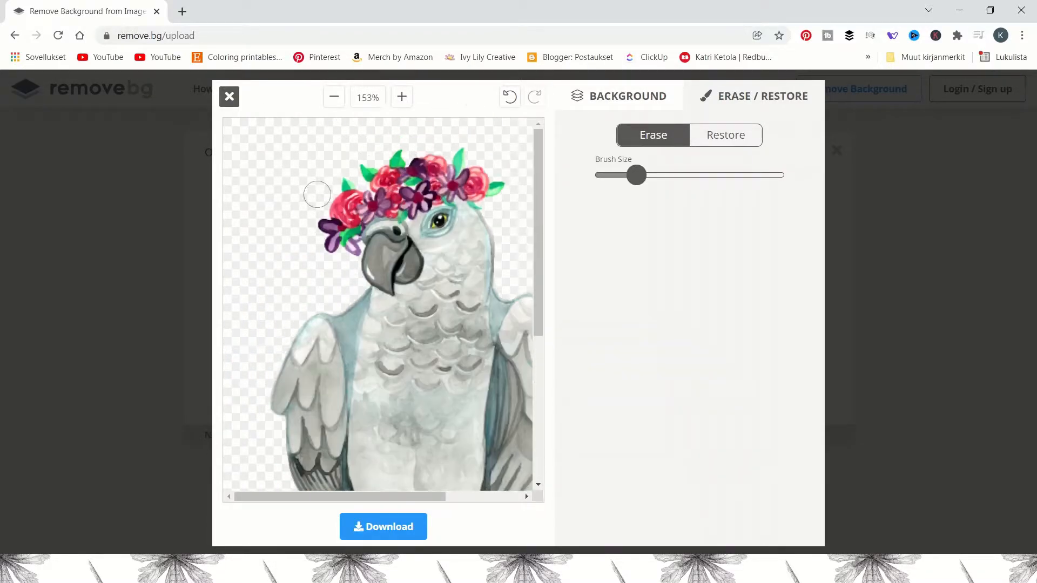
- Inspect the cutout edges around the parrot's head, the bag and its strap loop at 253% zoom
click(402, 97)
click(402, 97)
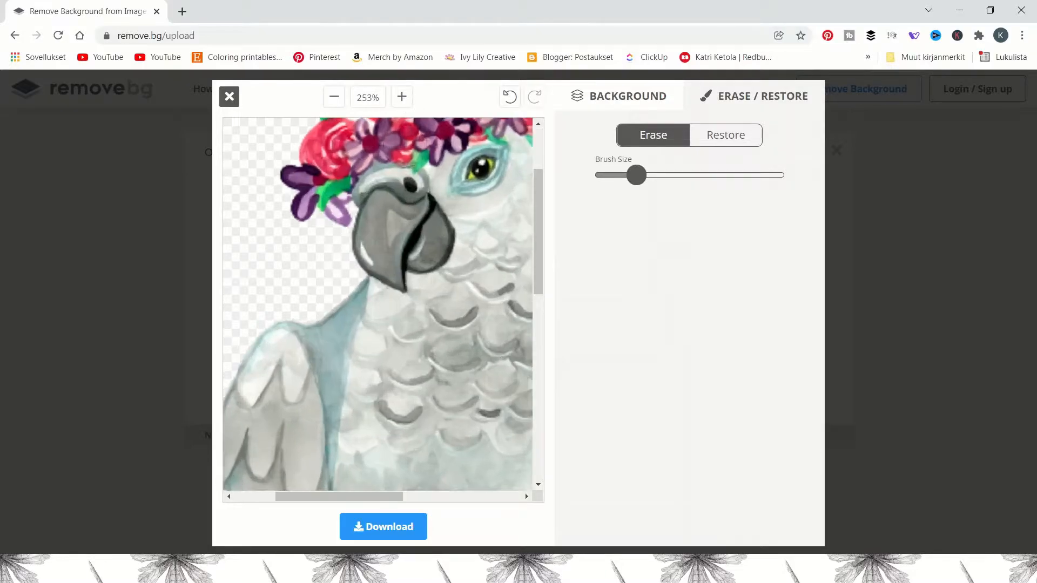
scroll(421, 292, down, 10)
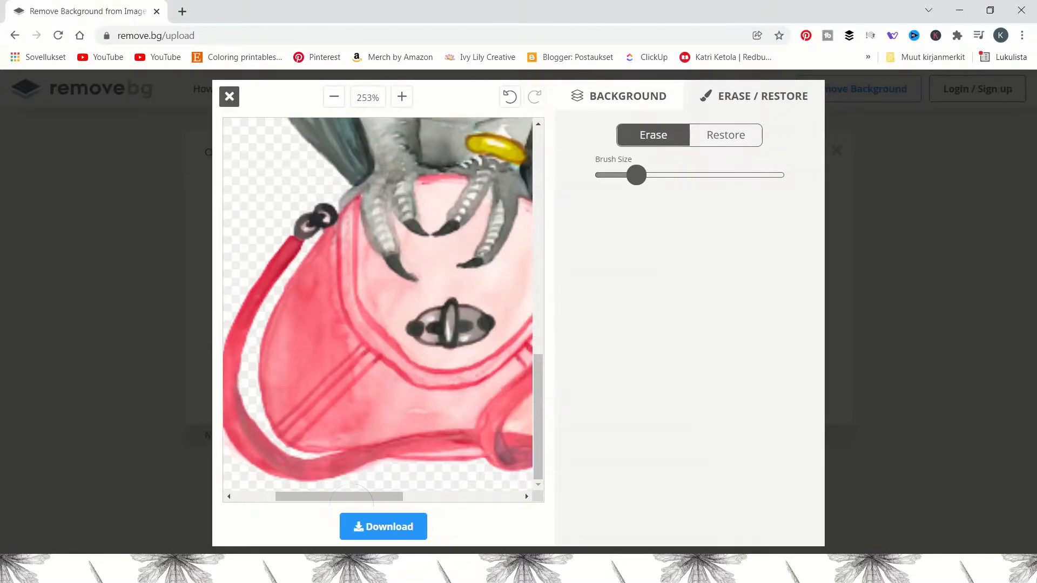
drag(331, 496, 527, 514)
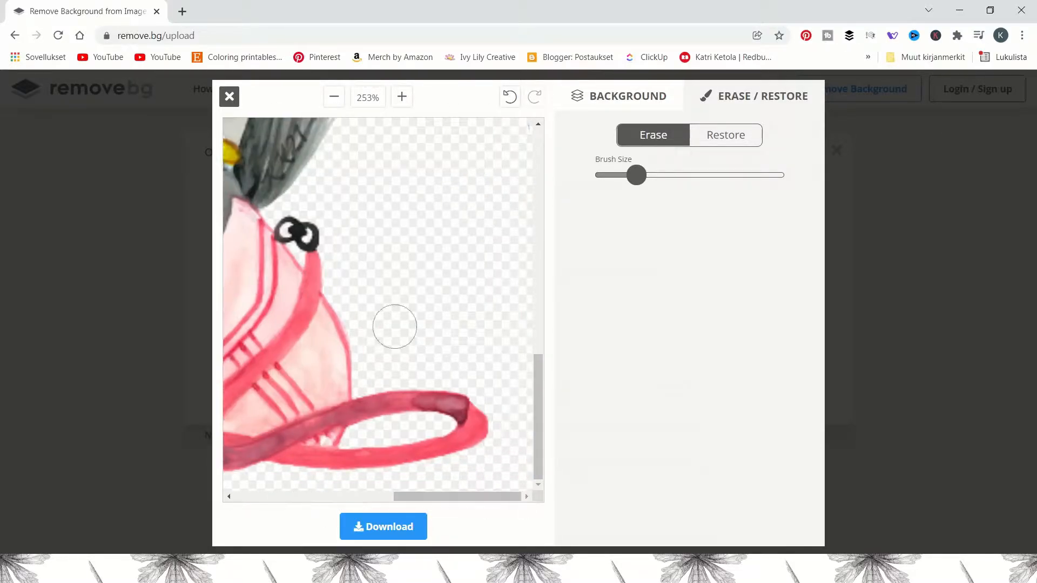
- Return to the parrot's head in the cutout and download the edited image from remove.bg
scroll(394, 324, up, 10)
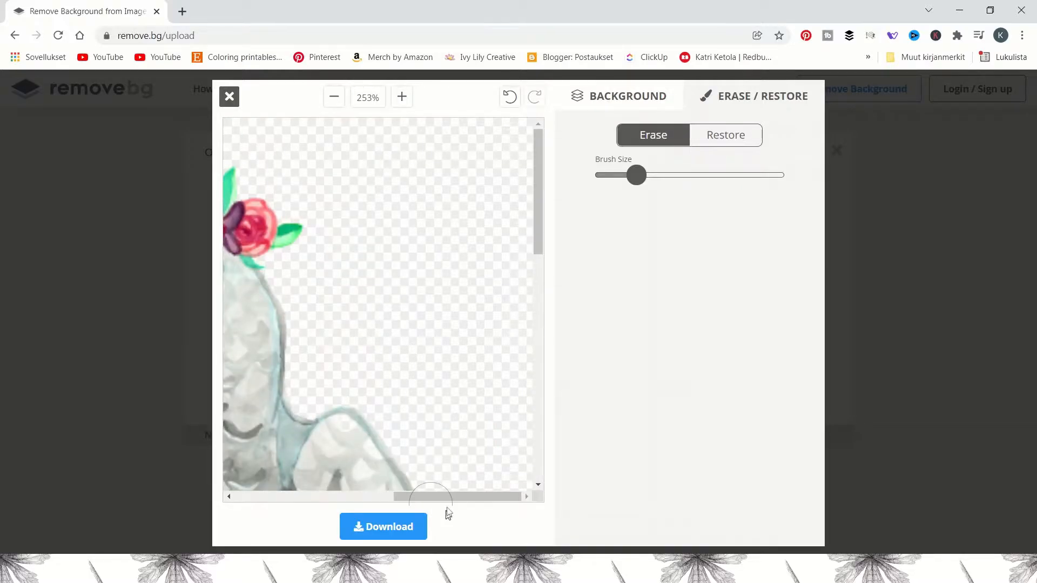
drag(445, 499, 347, 498)
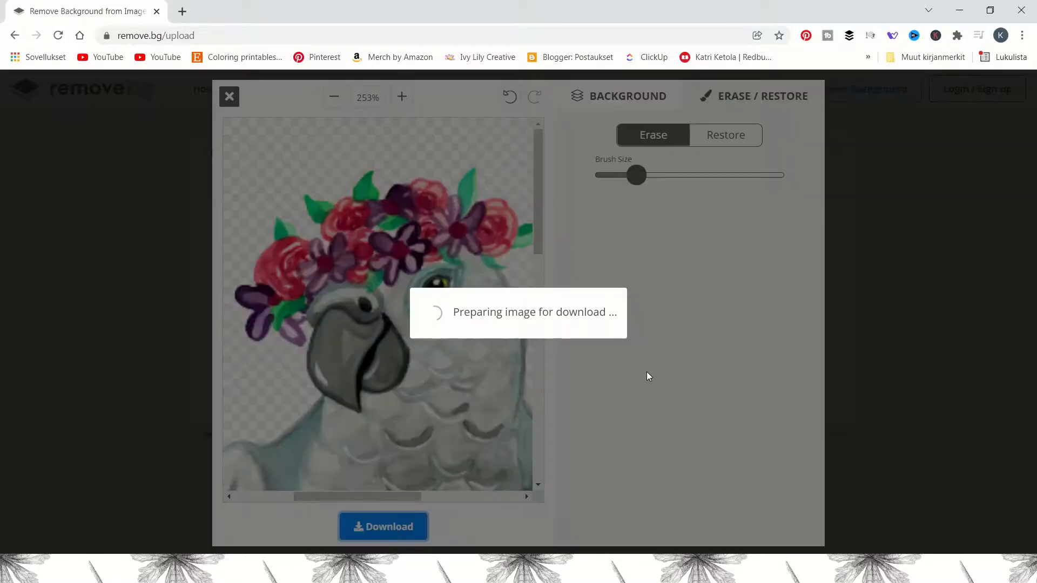
click(598, 336)
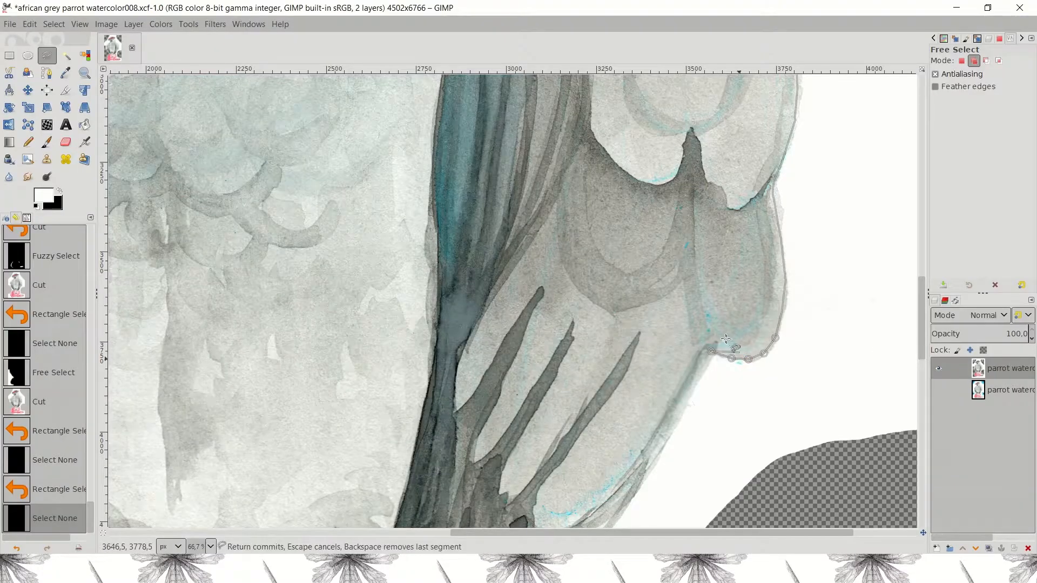
- In GIMP, trace the free-select outline down the parrot's wing edge and tail to where the feathers meet the handbag
scroll(691, 243, down, 5)
scroll(657, 164, up, 2)
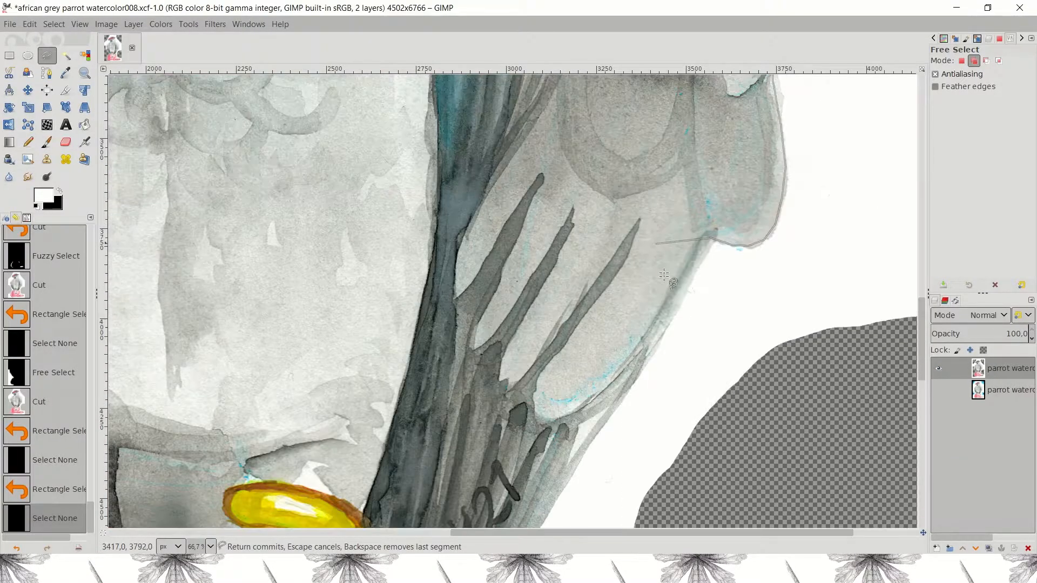
scroll(678, 319, down, 4)
scroll(436, 412, up, 2)
scroll(421, 400, down, 5)
click(377, 233)
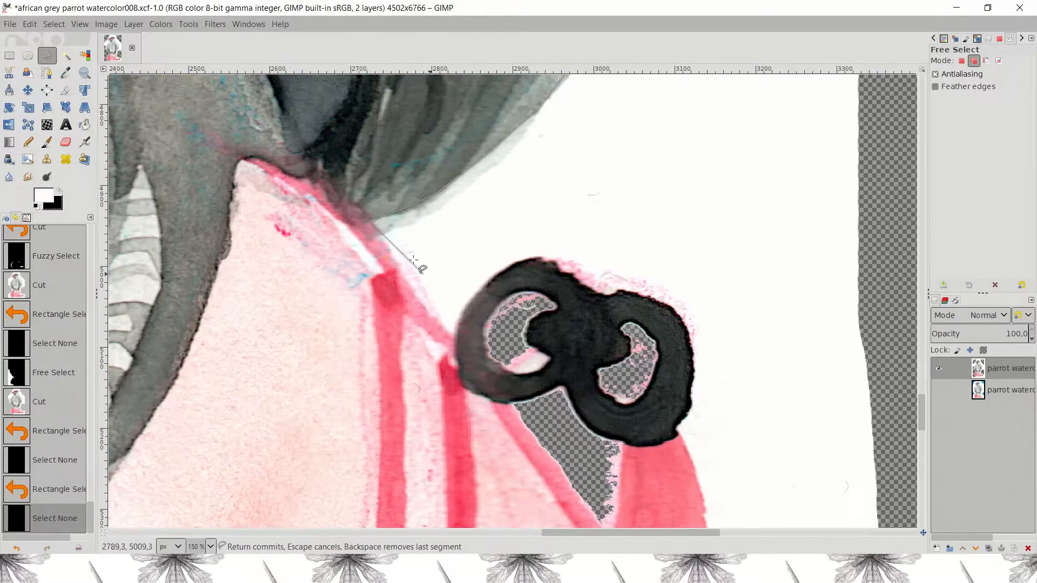
- Continue the free-select outline around the handbag's black ring clasp and down the outer edge of its pink strap
click(454, 345)
click(467, 311)
click(679, 325)
scroll(686, 416, down, 5)
click(707, 403)
click(704, 423)
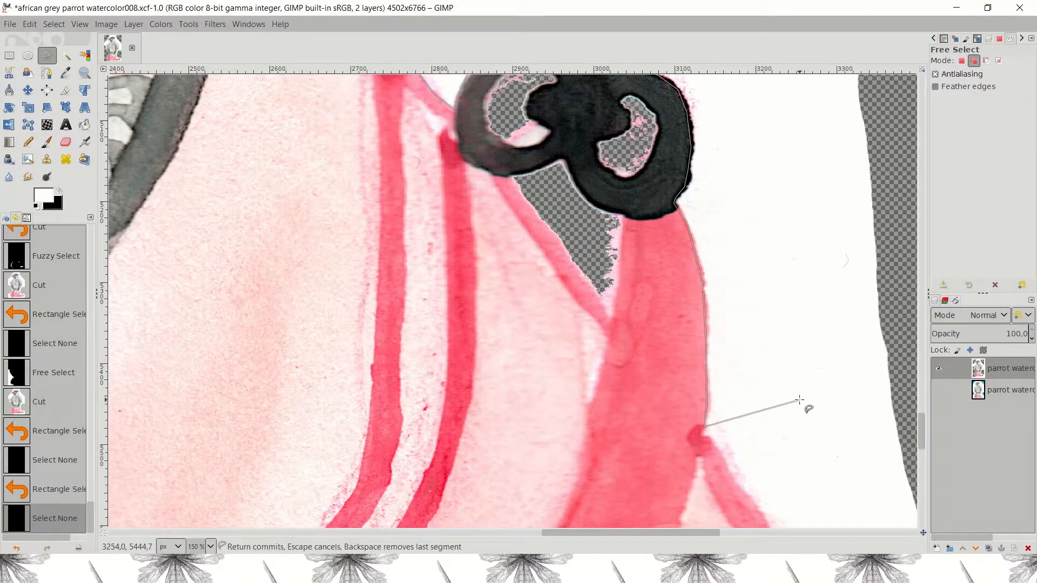
- Extend the free-select outline down the handbag's side and along the upper edge of the dark red strap loop
scroll(799, 400, down, 7)
click(831, 329)
scroll(886, 489, down, 5)
scroll(886, 488, right, 8)
click(265, 433)
click(636, 378)
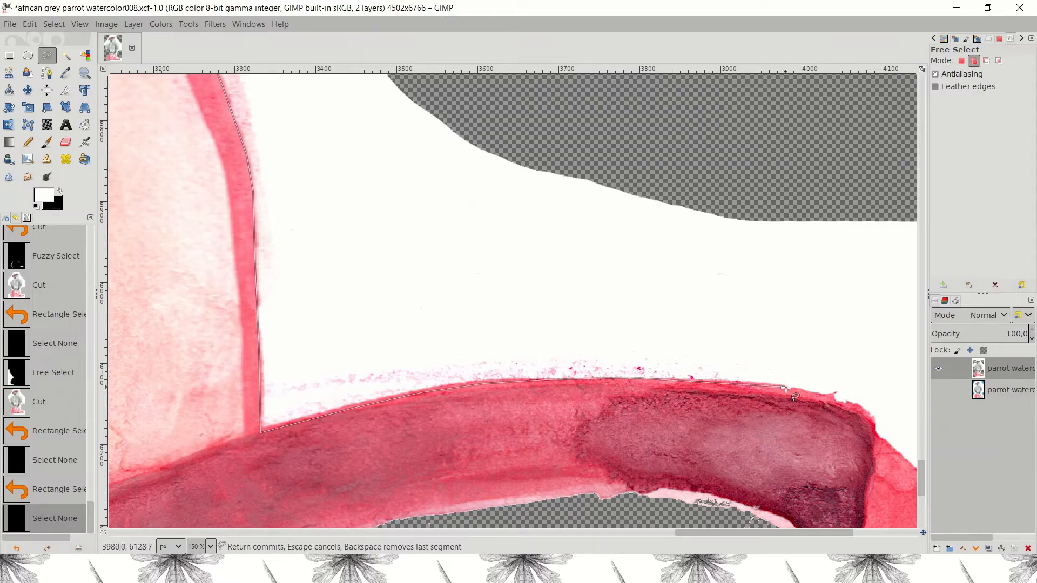
click(877, 433)
- Trace around the end of the strap loop and back along its underside toward the handbag
scroll(903, 425, right, 4)
scroll(611, 382, down, 8)
scroll(432, 364, left, 10)
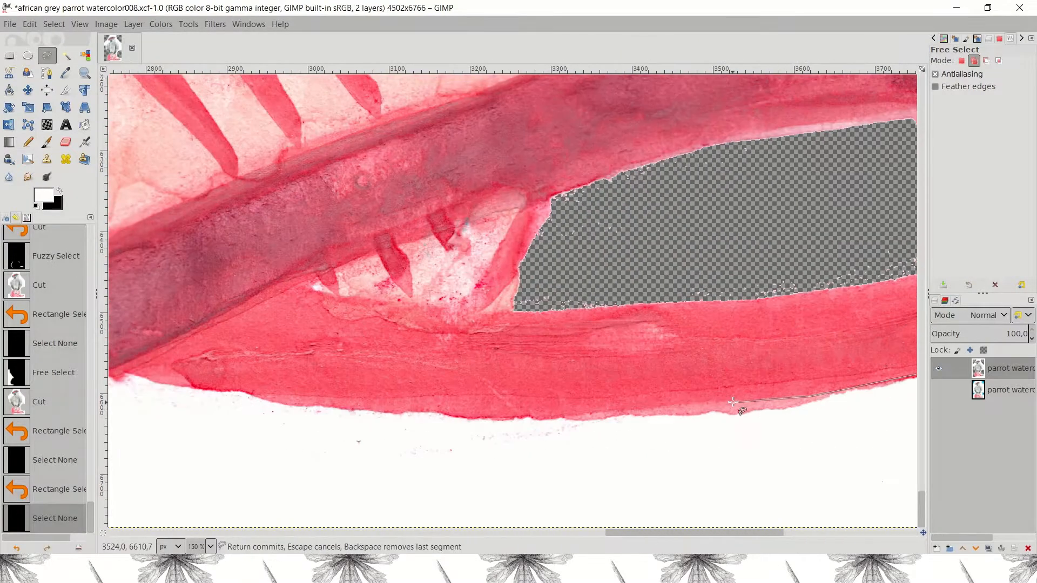
click(245, 393)
click(131, 377)
- Trace the free-select outline along the handbag's bottom edge and the underside of the thin lower strap
scroll(131, 377, left, 5)
click(387, 416)
click(318, 431)
scroll(221, 417, left, 9)
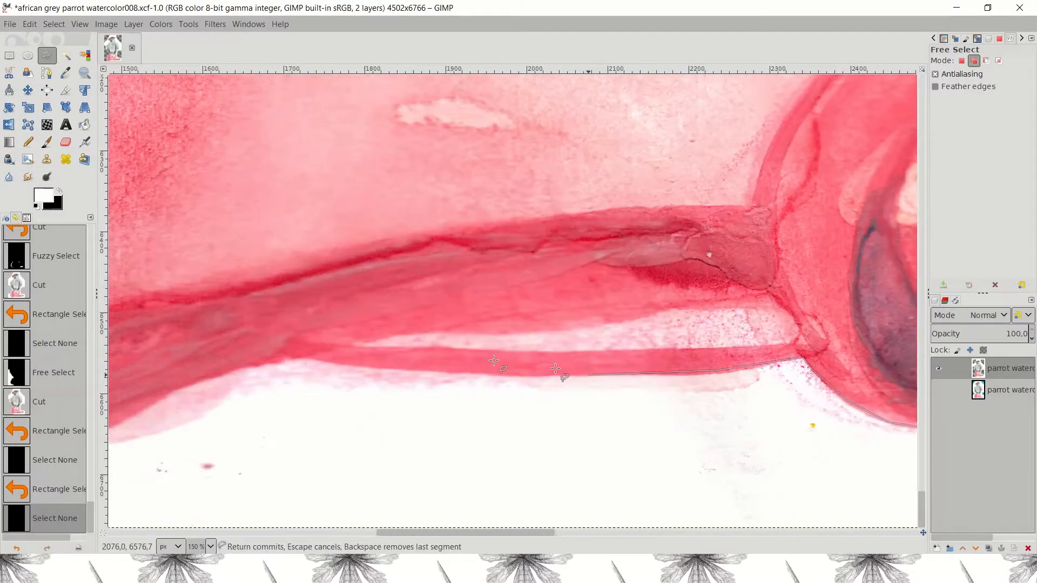
scroll(314, 358, left, 5)
click(509, 393)
- Close the free selection with a wide loop outside the canvas, cut the white background beside the parrot and clear the selection
scroll(469, 420, down, 9)
click(347, 486)
click(701, 460)
click(631, 153)
click(542, 148)
scroll(548, 255, up, 5)
click(669, 226)
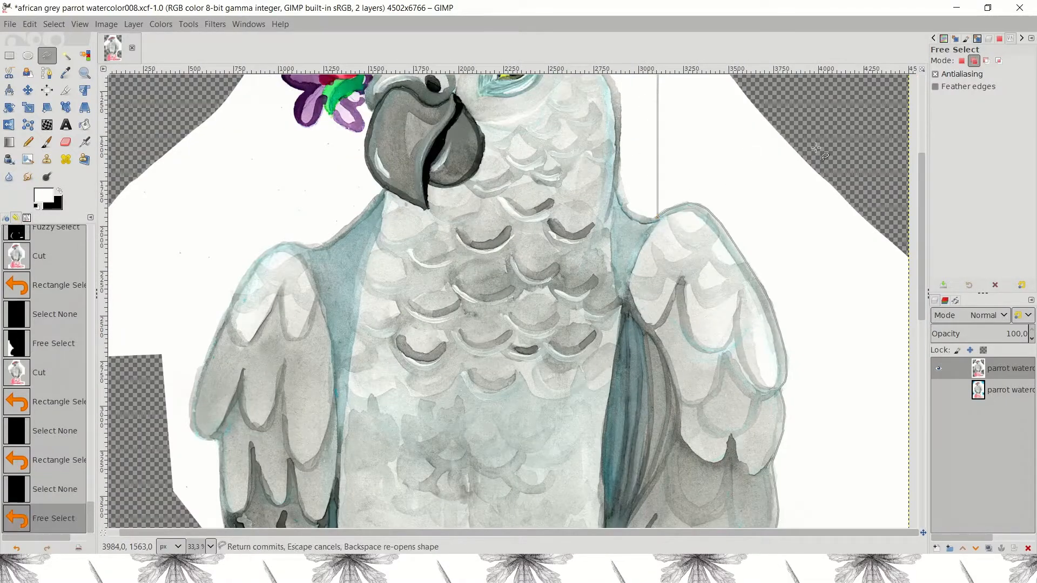
scroll(670, 227, down, 6)
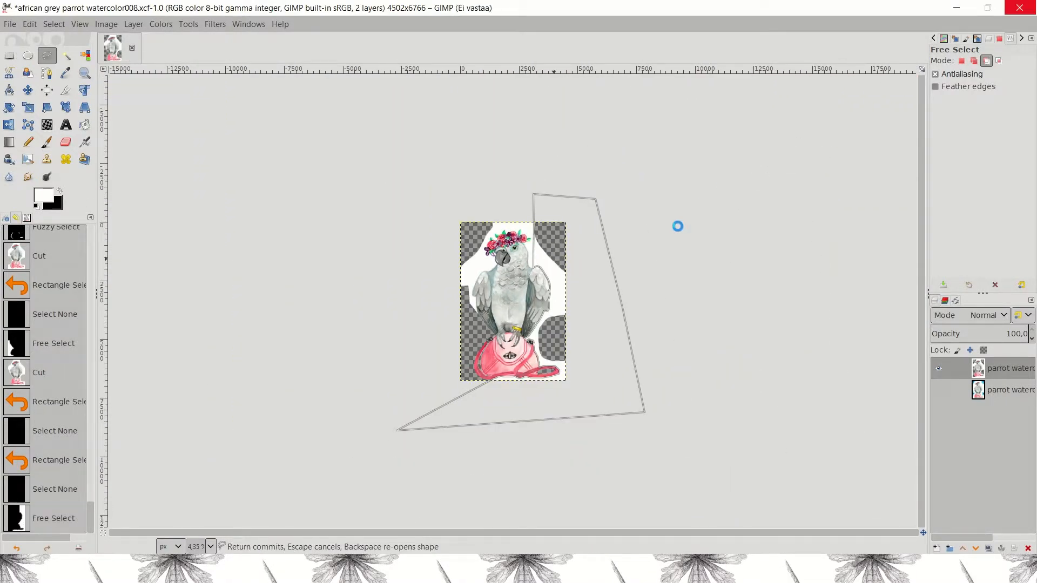
key(ctrl+x)
key(r)
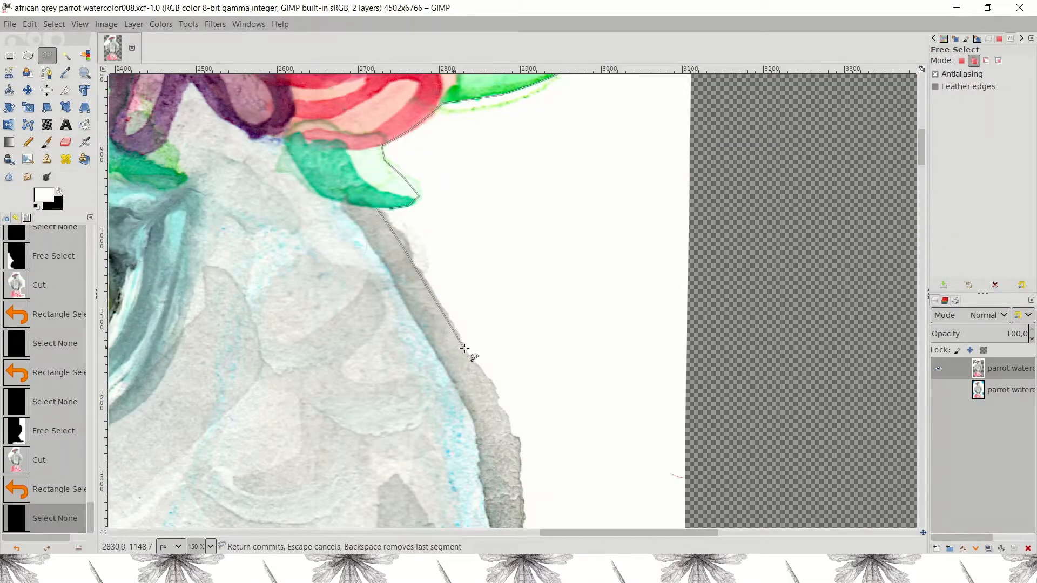
- Trace and cut the white background around the parrot's head and flower crown, and fuzzy-select the white around the upper-left blue flower
click(516, 442)
scroll(514, 219, down, 5)
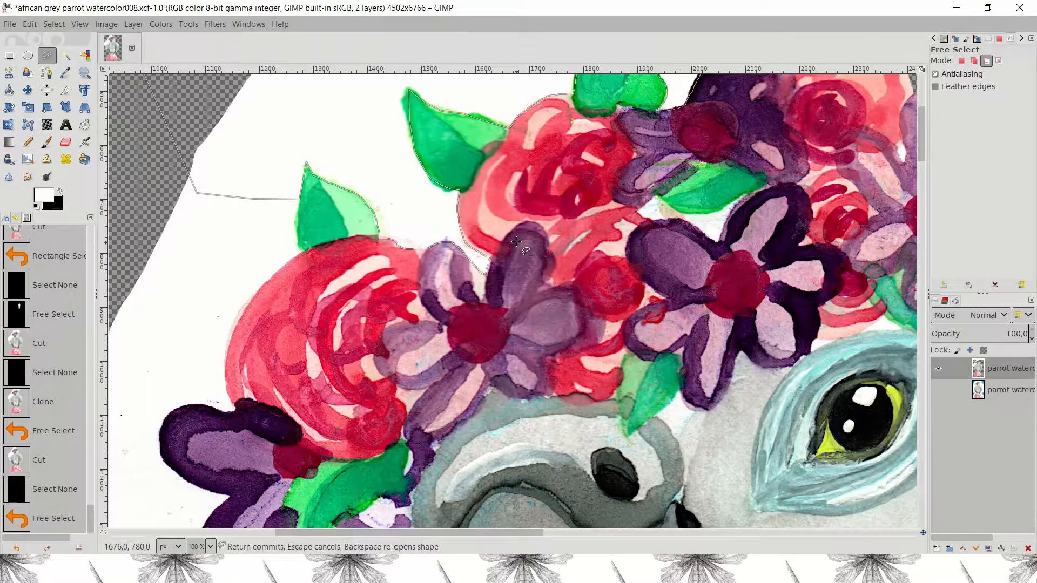
key(ctrl+x)
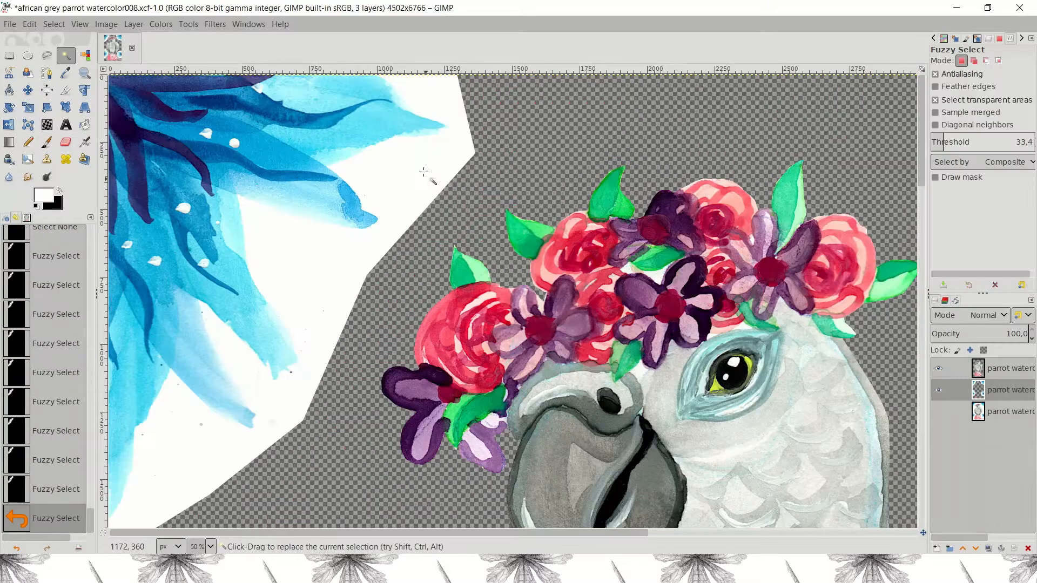
drag(424, 172, 417, 164)
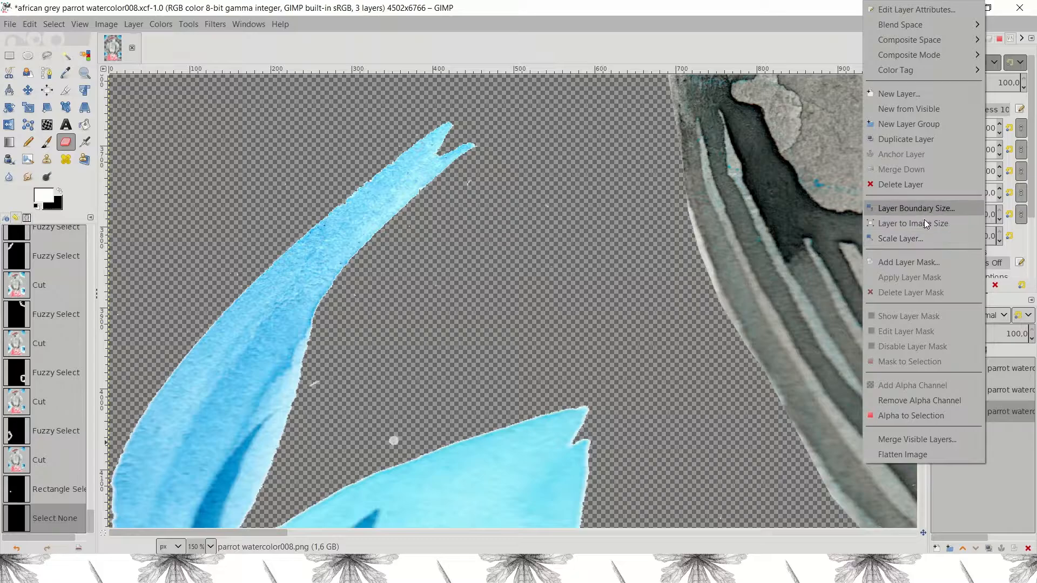
- Add a 4502 × 6766 px layer named "right lines" filled with the background color
click(914, 95)
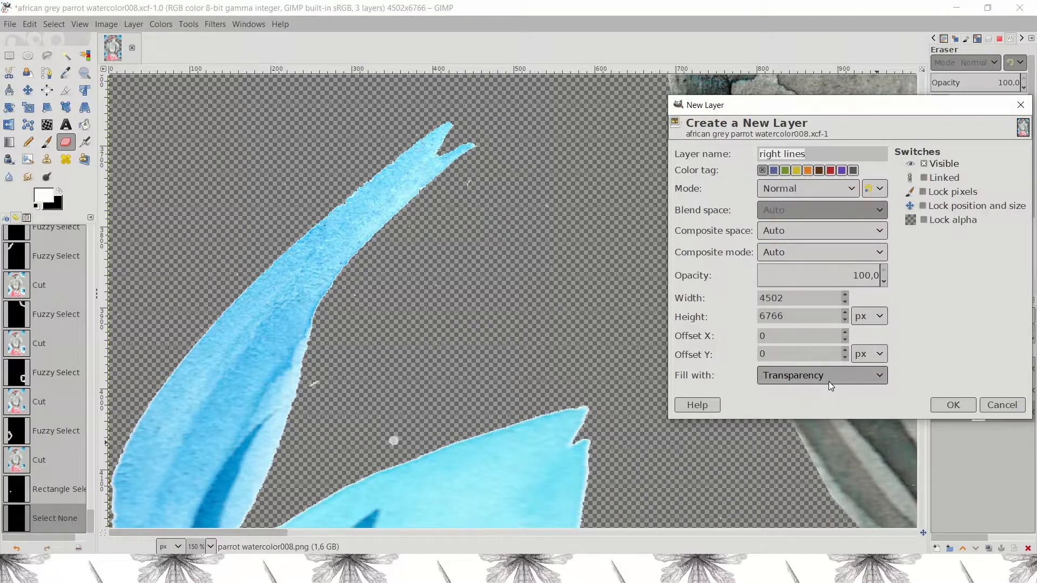
click(828, 381)
click(828, 406)
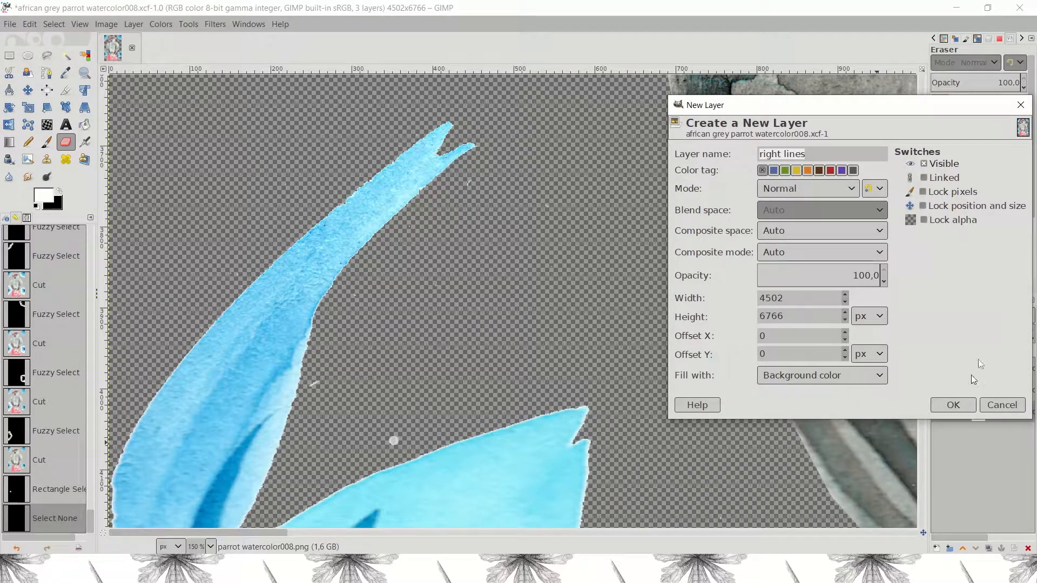
click(955, 405)
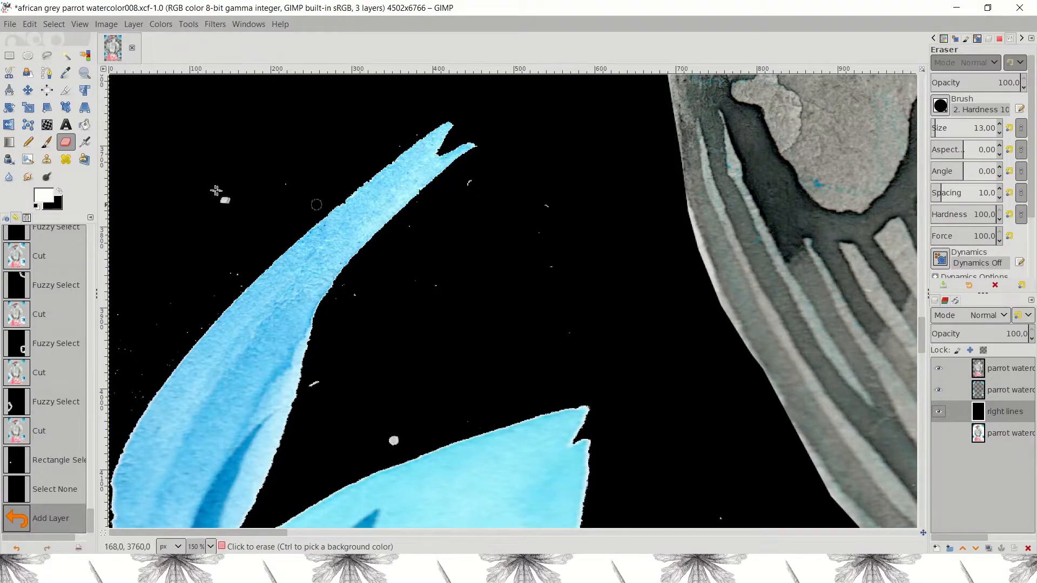
- Set the eraser size to 40 and erase the stray specks beside the blue petals on the flowers layer
click(939, 128)
drag(546, 219, 513, 198)
key(ctrl+z)
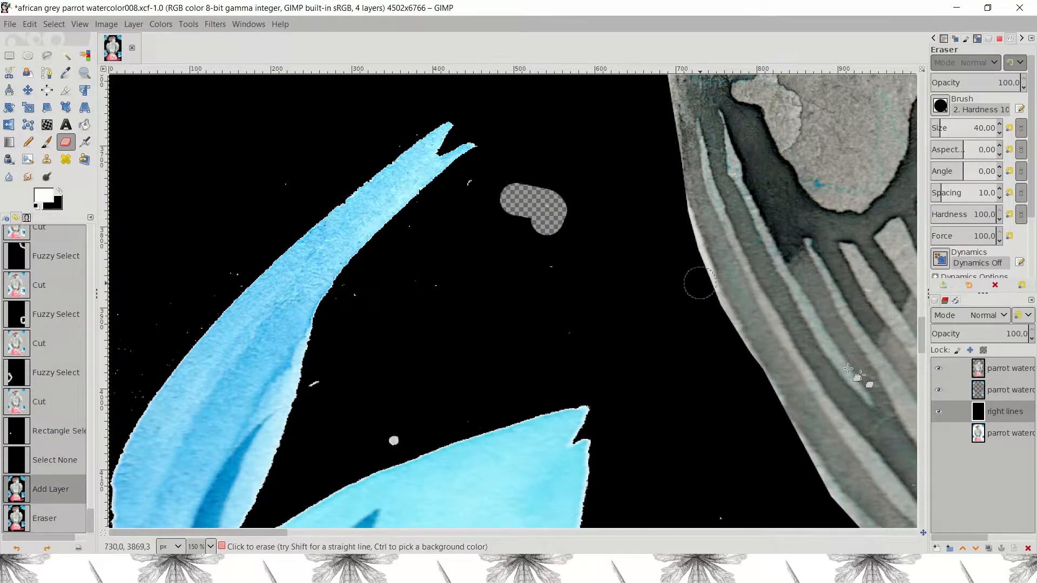
click(983, 393)
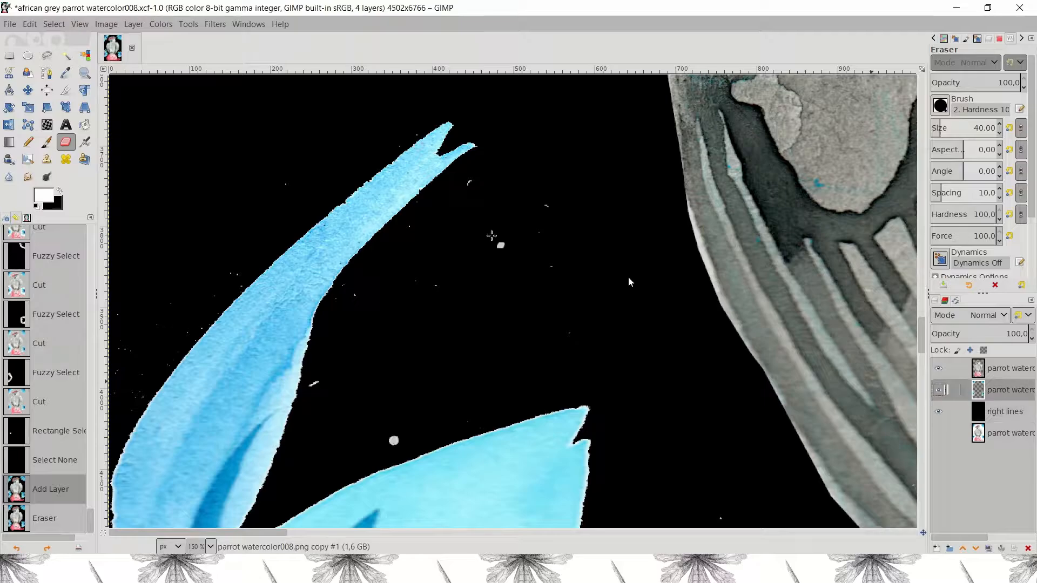
mouse_move(542, 275)
mouse_down()
mouse_move(564, 341)
mouse_move(430, 436)
mouse_move(377, 440)
mouse_up()
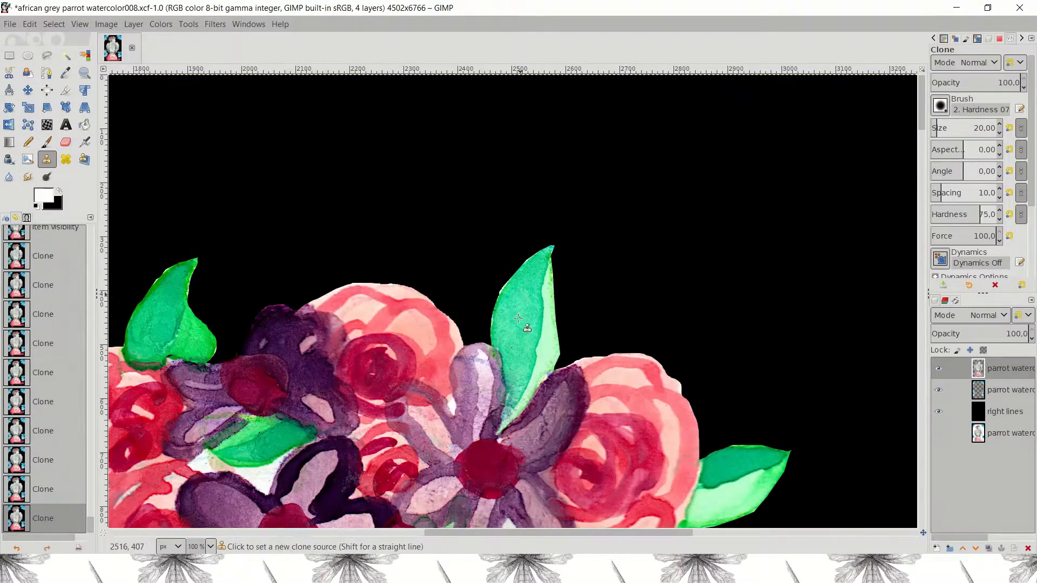
- Set a clone source on the crown's tall green leaf, check the parrot's edges against black, and hide the "right lines" layer
click(520, 294)
scroll(716, 395, down, 2)
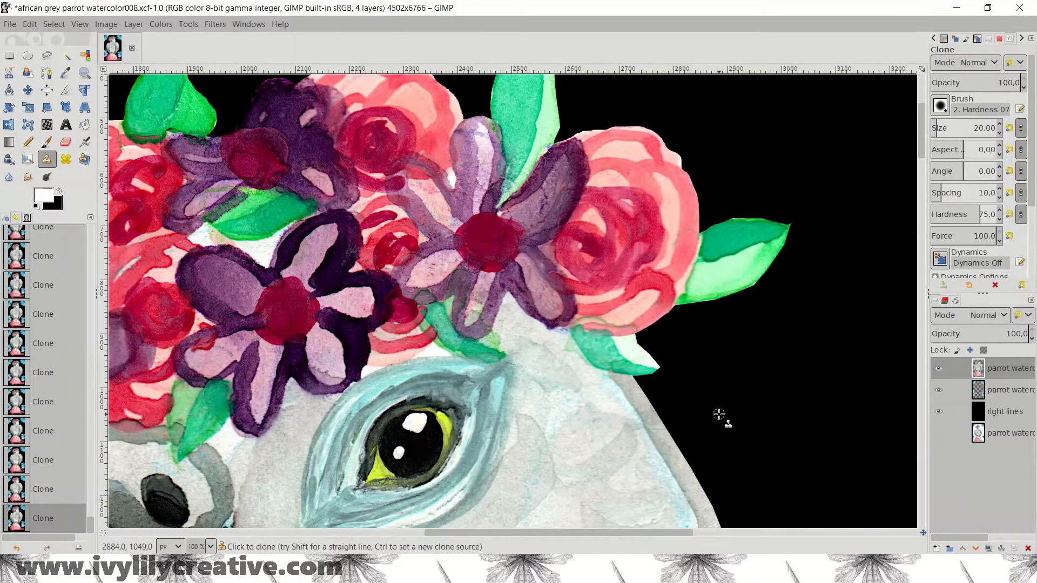
scroll(719, 414, down, 5)
scroll(719, 415, down, 5)
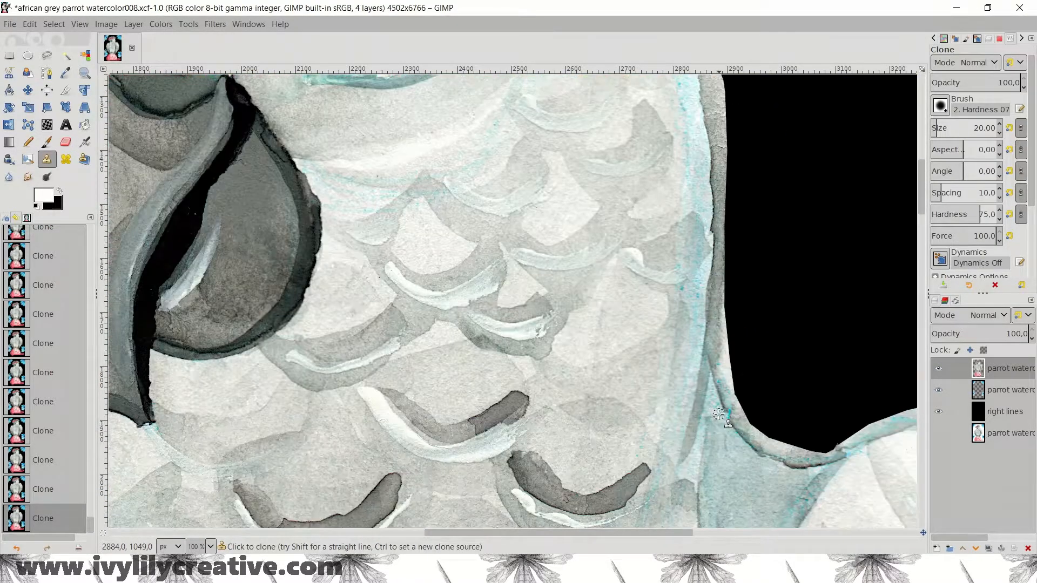
scroll(719, 414, down, 3)
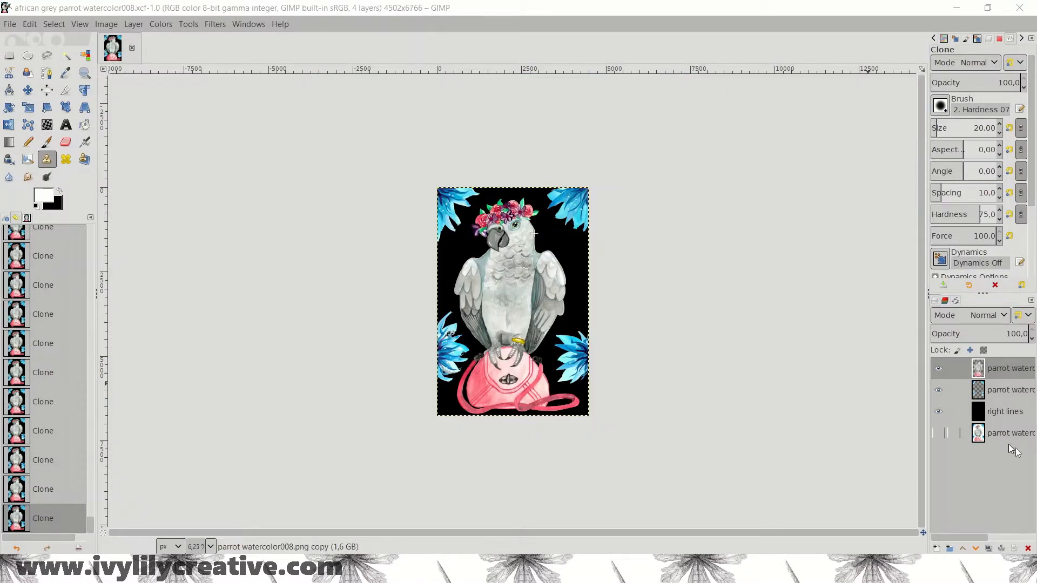
click(940, 412)
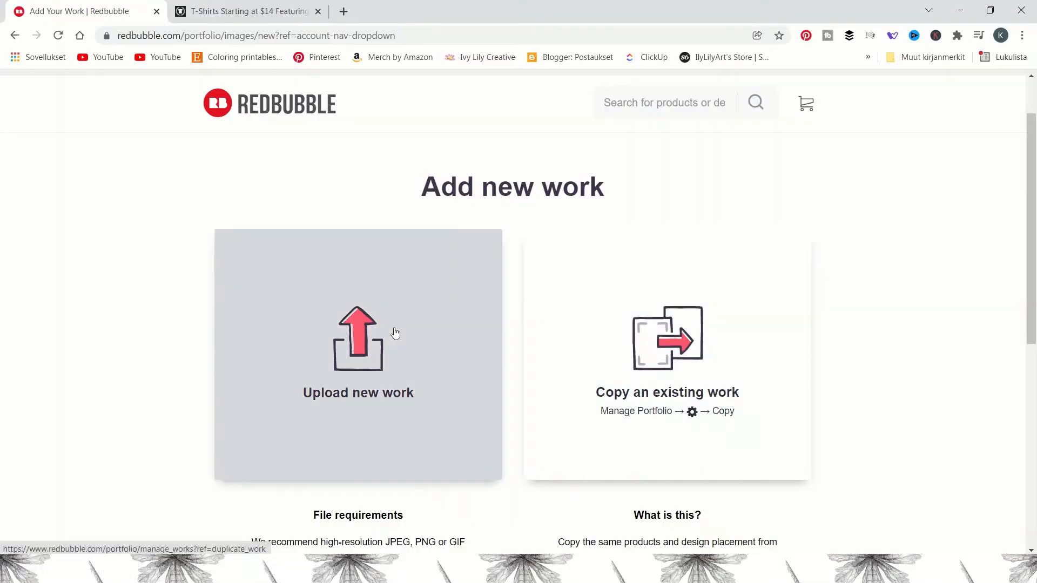
- Upload the file "african grey bird mom text no bg2" to Redbubble as a new work
click(394, 328)
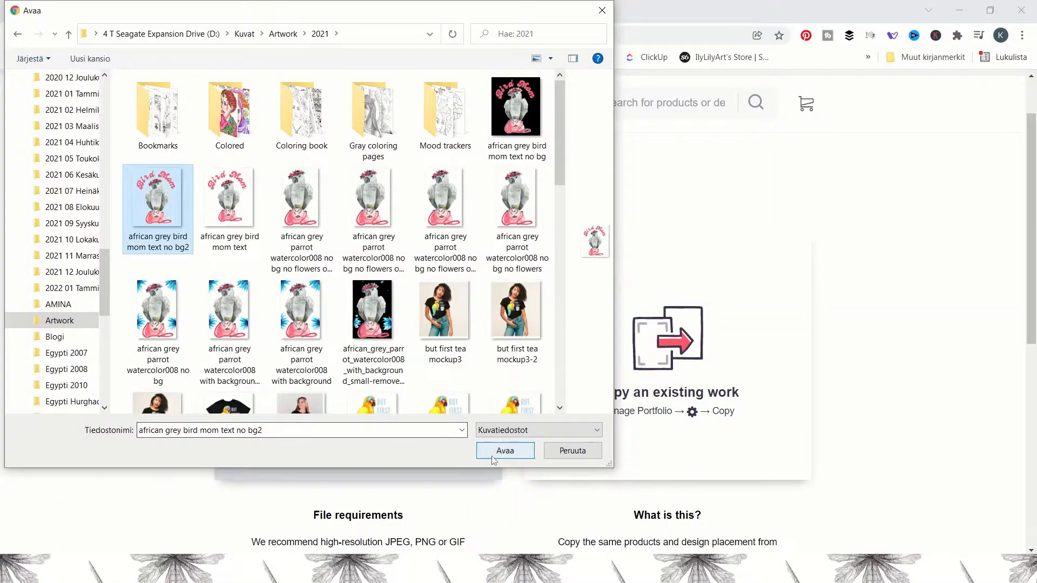
click(489, 453)
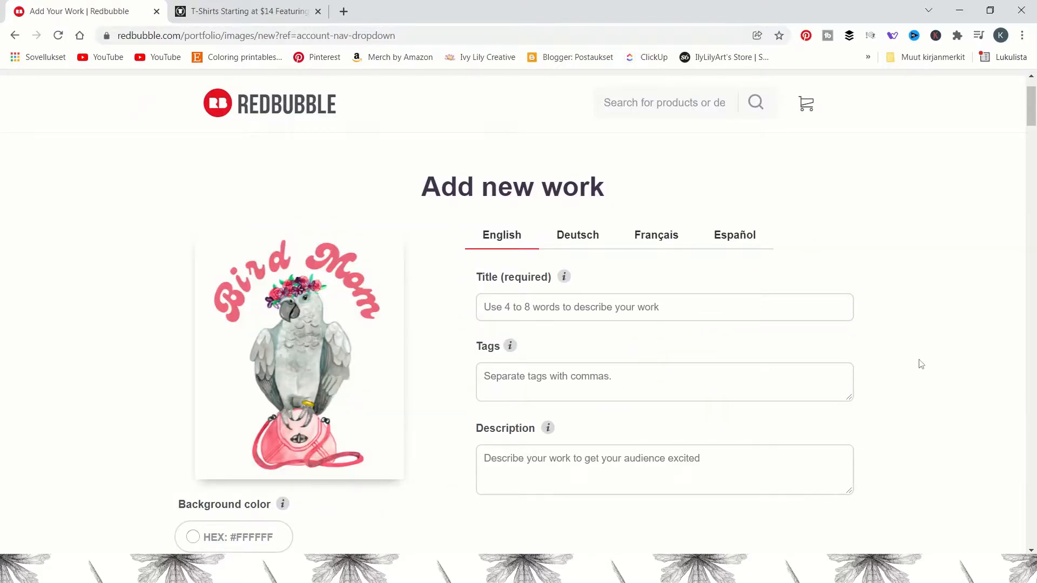
- Examine how the transparent Bird Mom design sits on the Redbubble product previews, from clothing to stickers and home items
scroll(930, 234, down, 18)
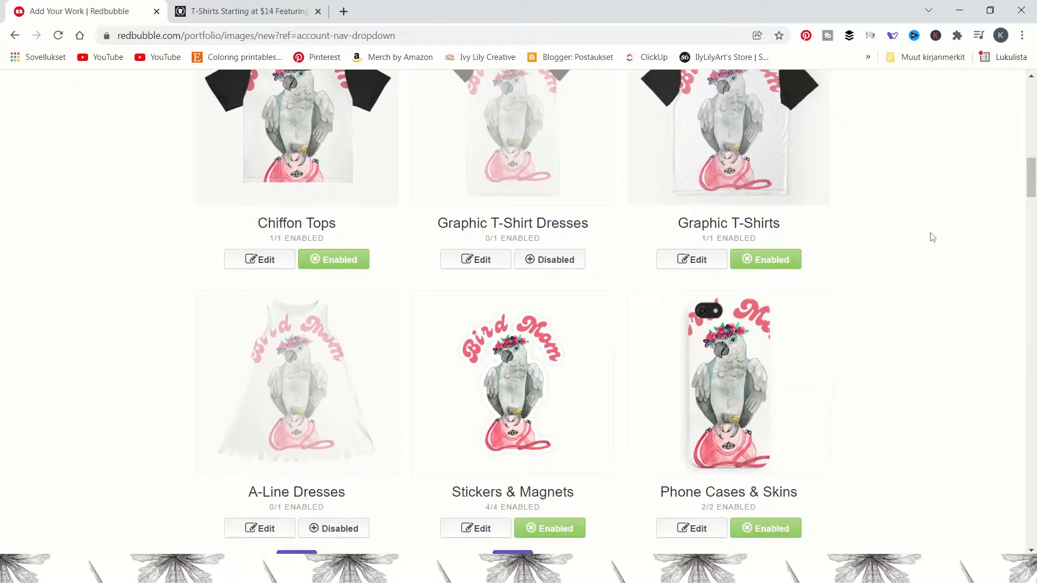
scroll(932, 237, up, 1)
scroll(932, 236, up, 1)
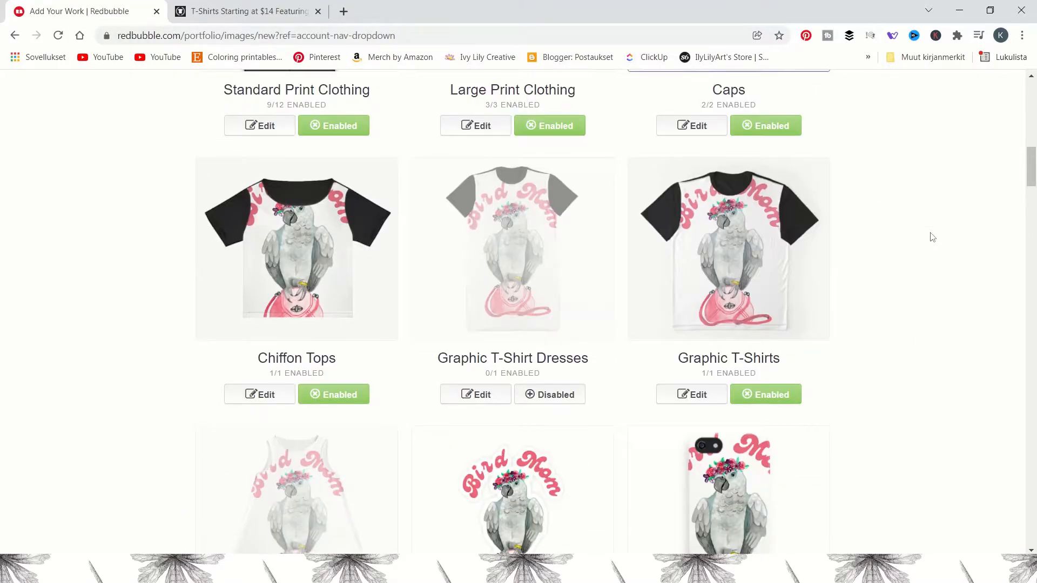
scroll(931, 235, up, 3)
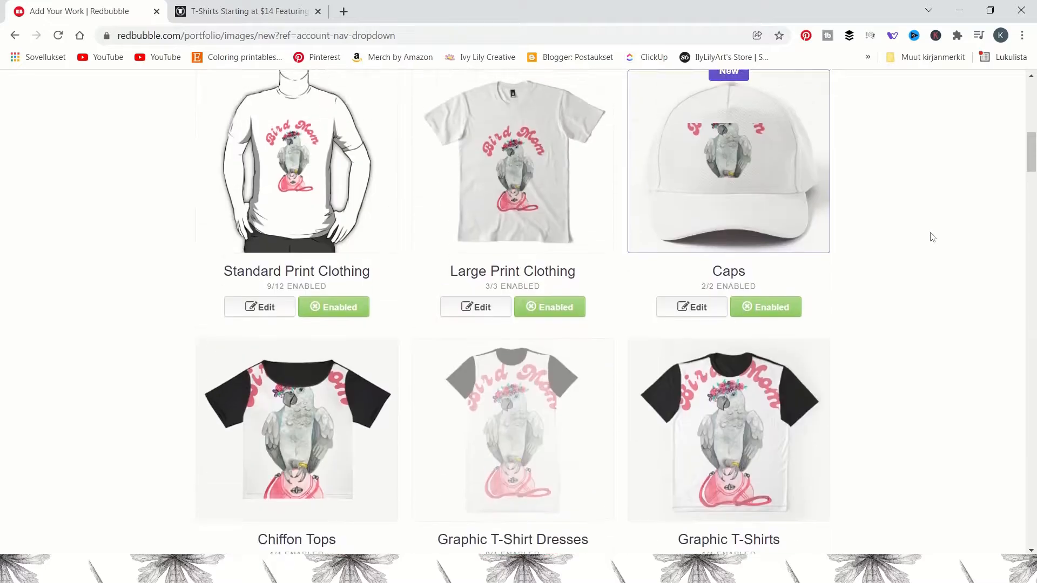
scroll(940, 264, down, 3)
scroll(941, 265, down, 7)
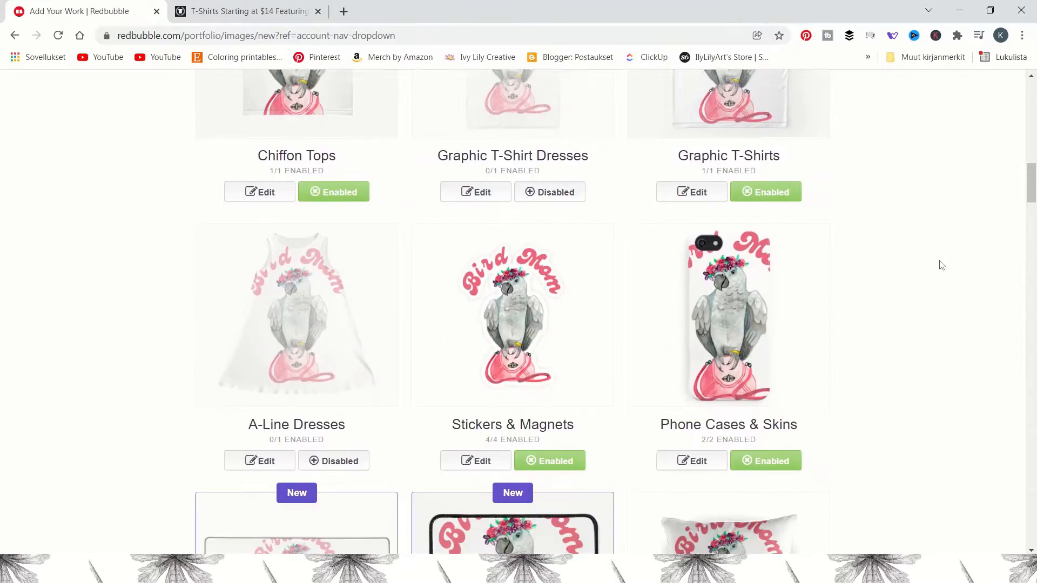
scroll(941, 265, down, 9)
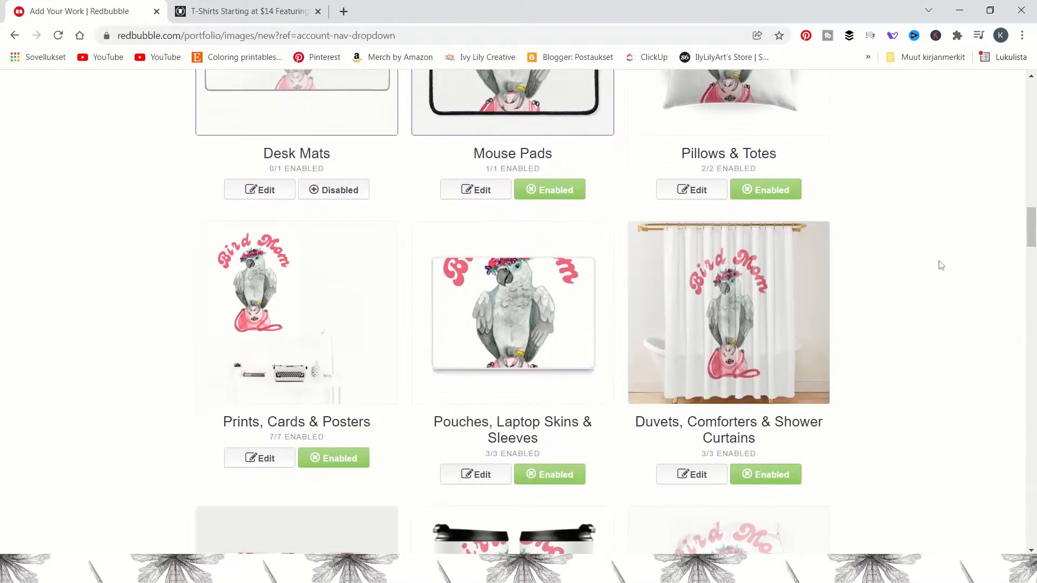
scroll(941, 265, down, 3)
- Switch to TeePublic and upload the same "african grey bird mom text no bg2" file as a new design
click(879, 101)
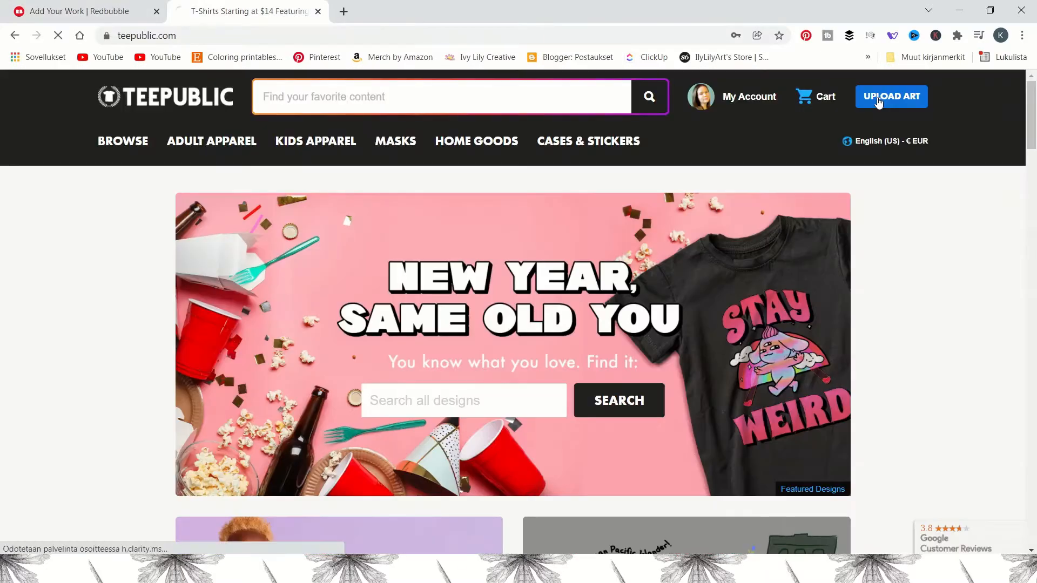
click(535, 307)
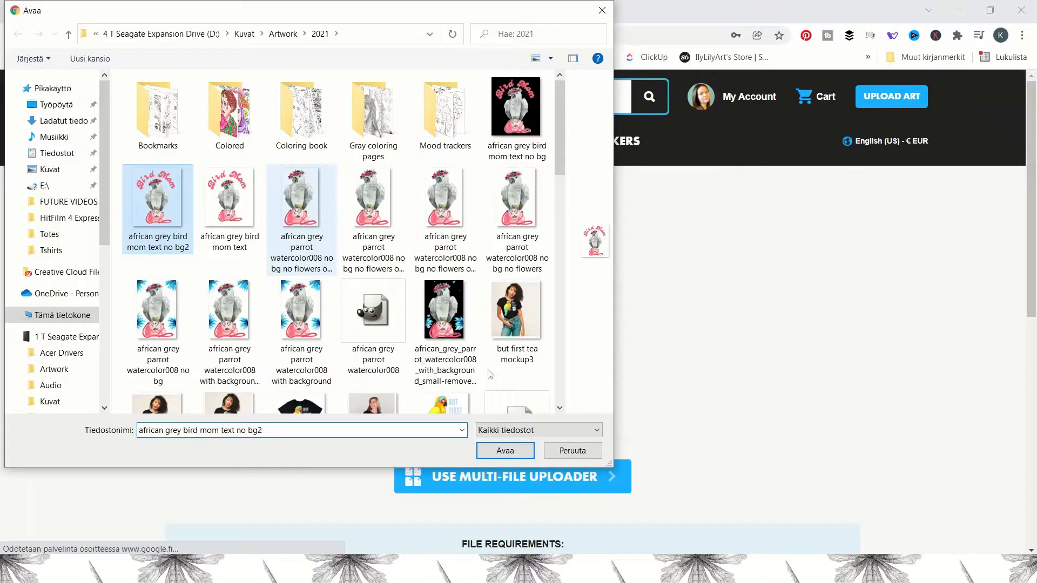
click(505, 451)
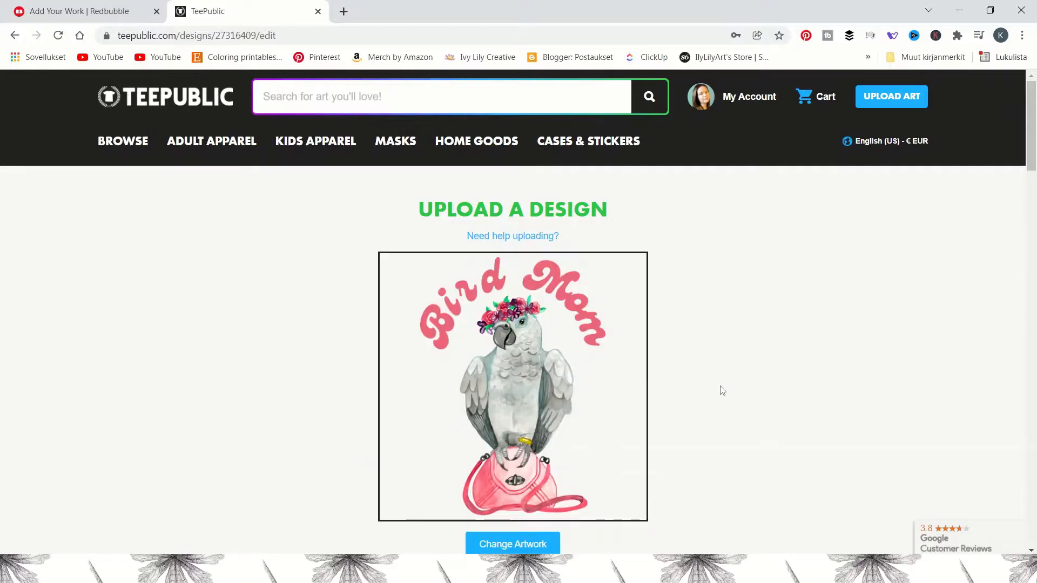
- Set the apparel's default color to Black and the baseball tee's default color to Black/White
scroll(723, 390, down, 15)
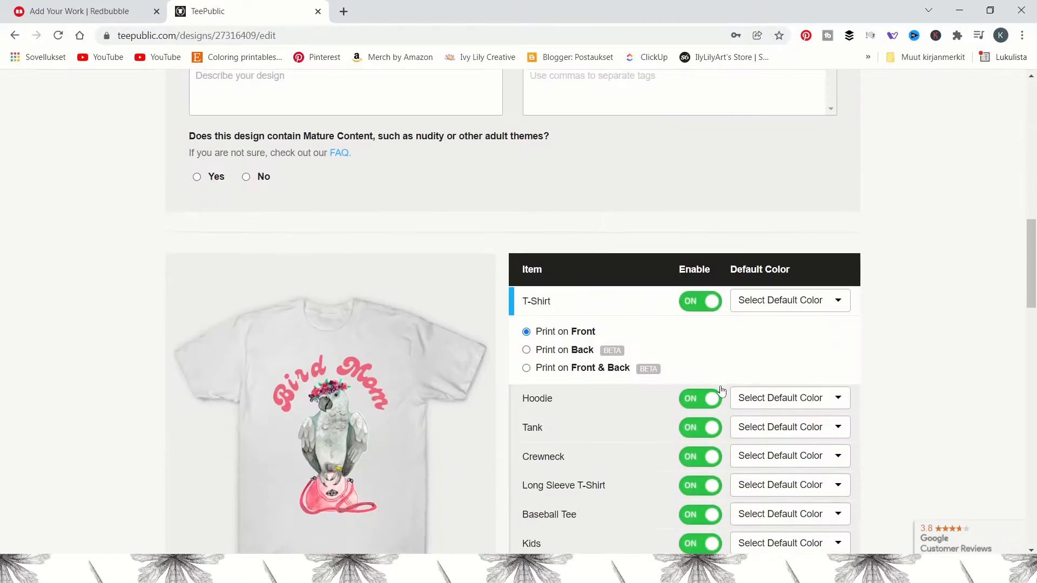
scroll(721, 390, down, 1)
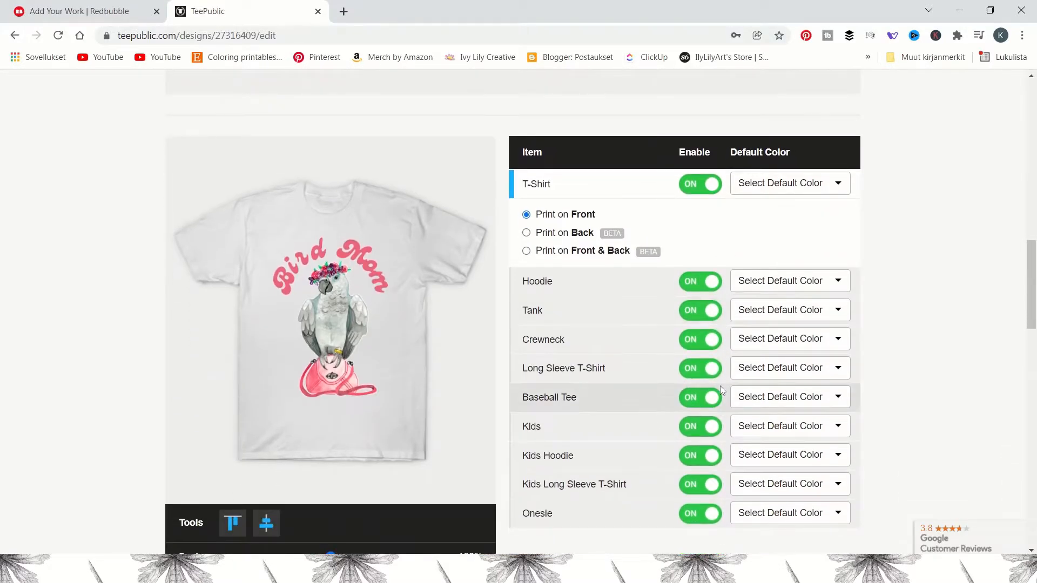
click(822, 188)
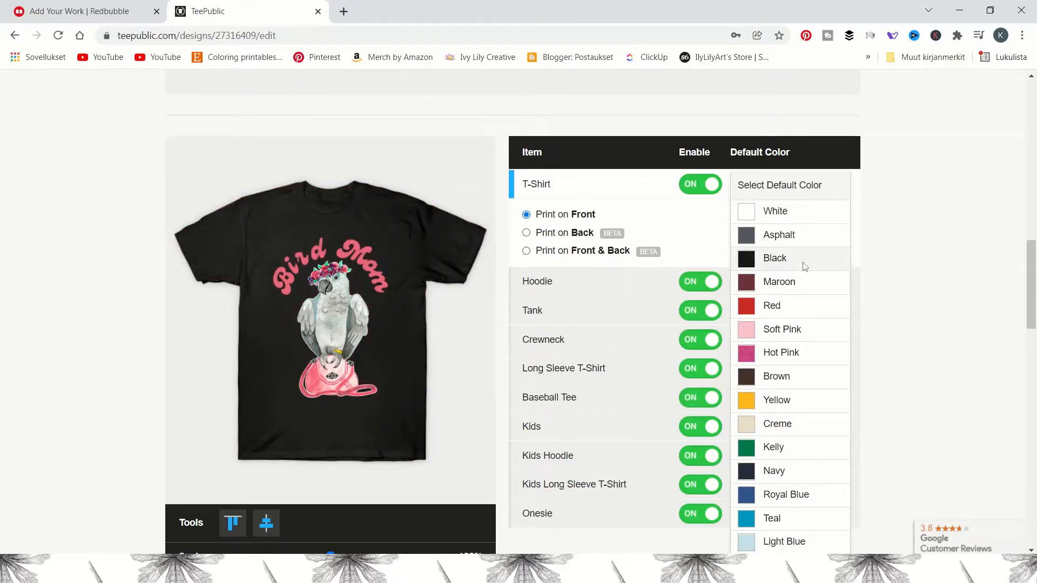
click(804, 266)
click(799, 409)
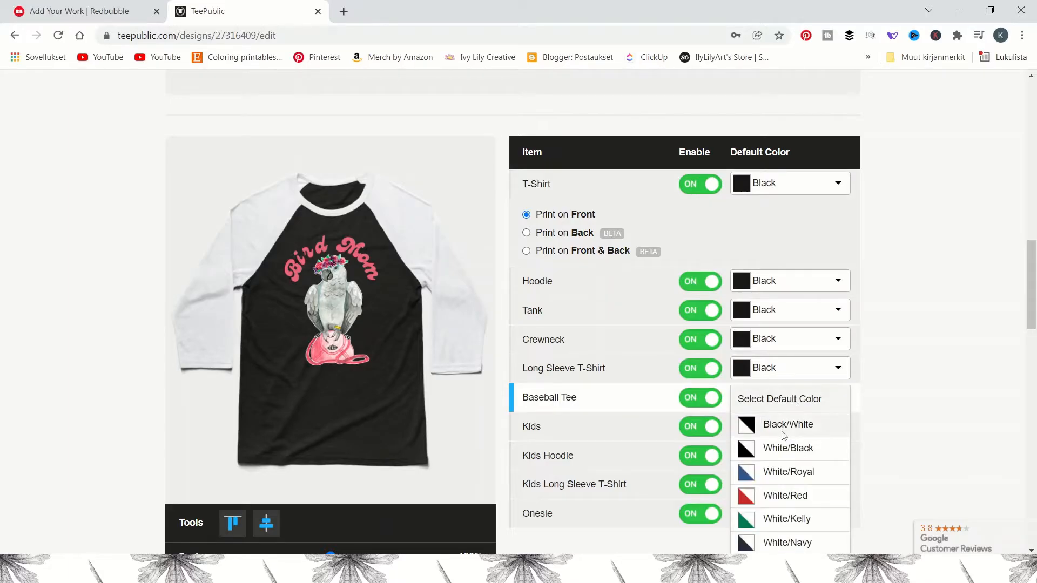
click(773, 425)
- Set both the sticker layout and the magnet layout to die-cut design only
scroll(774, 378, down, 5)
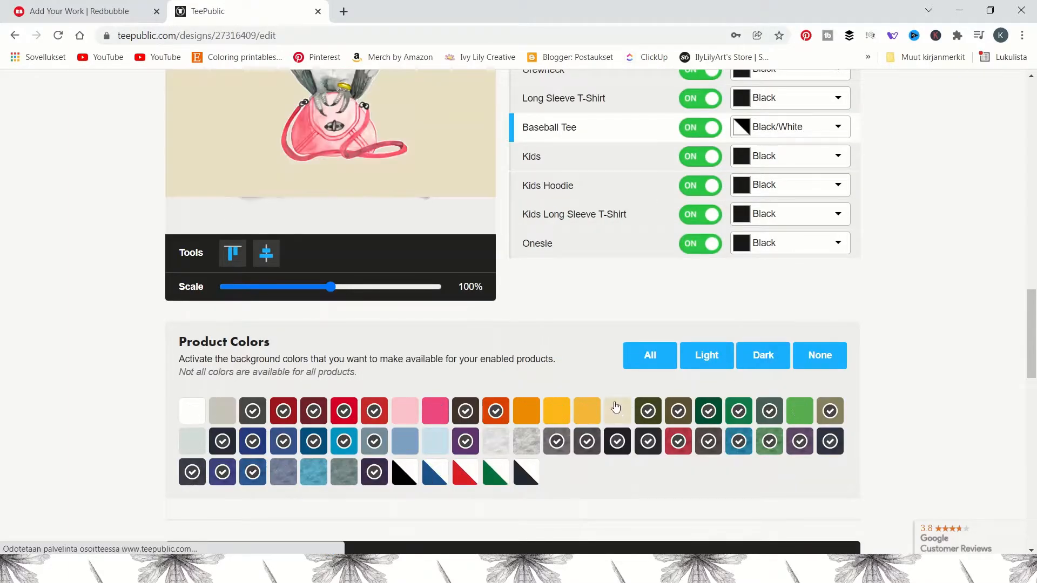
scroll(686, 465, down, 7)
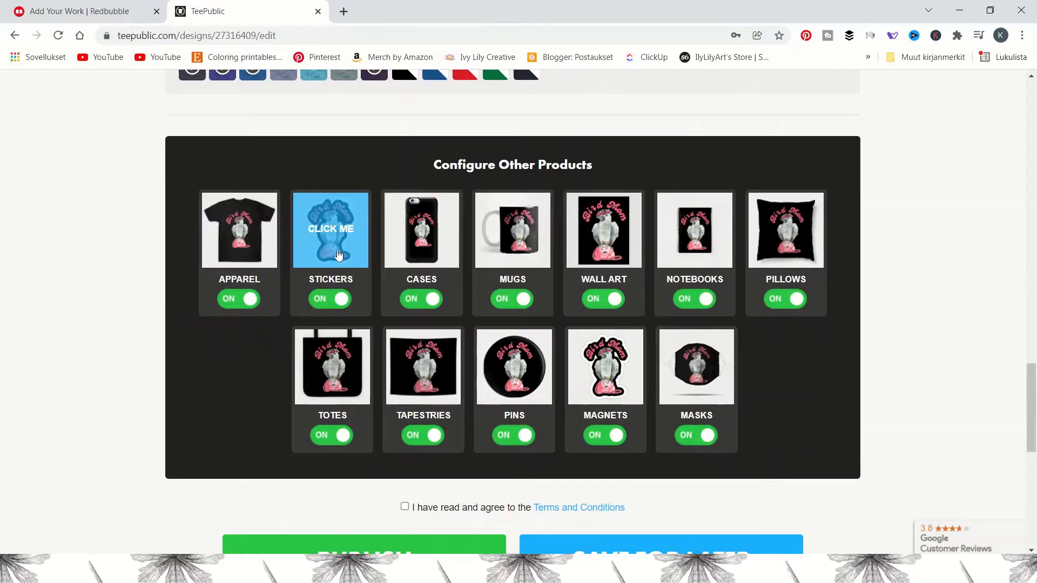
click(319, 243)
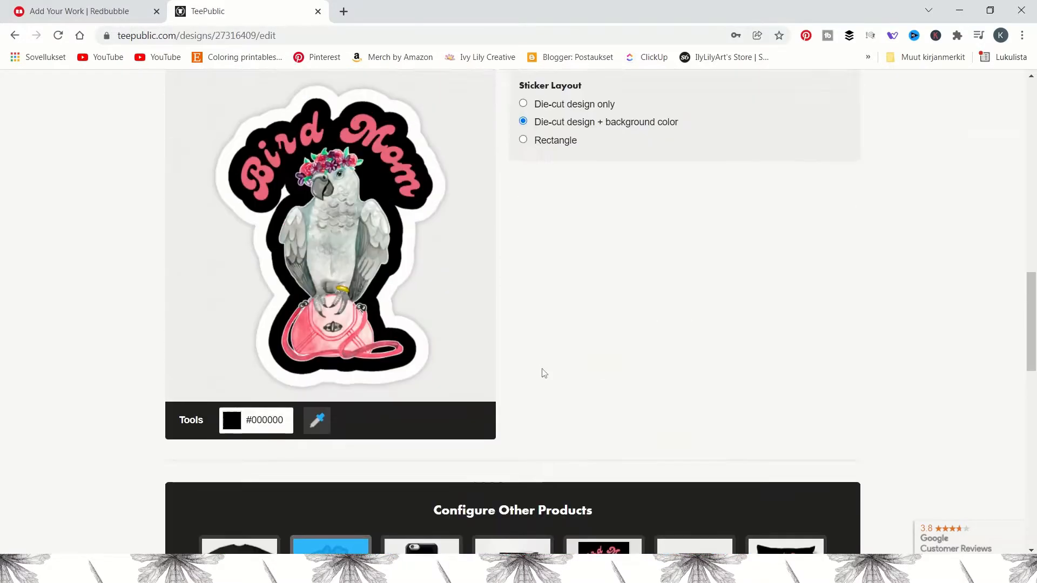
click(572, 165)
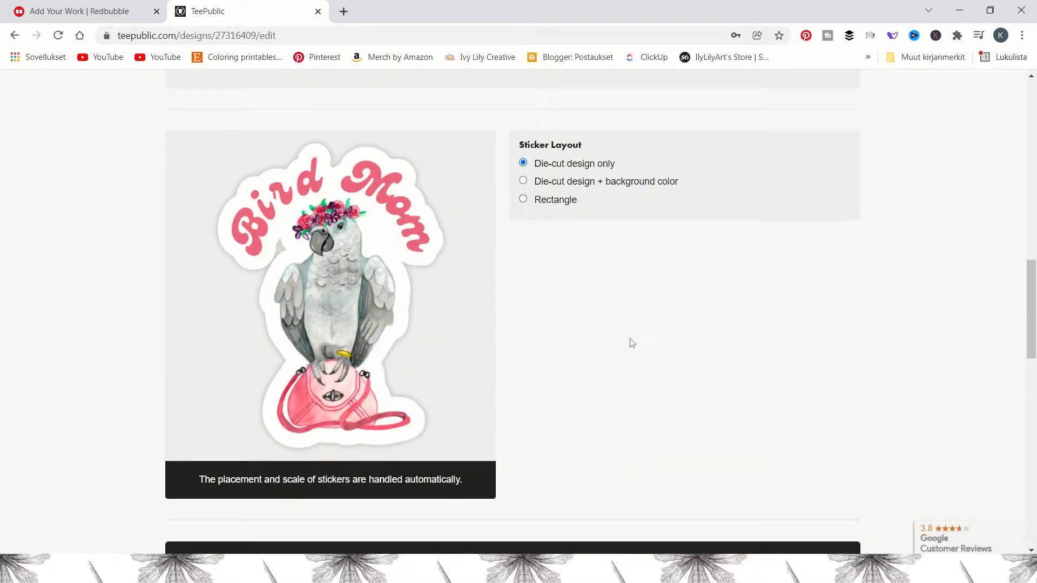
scroll(630, 339, down, 6)
click(621, 440)
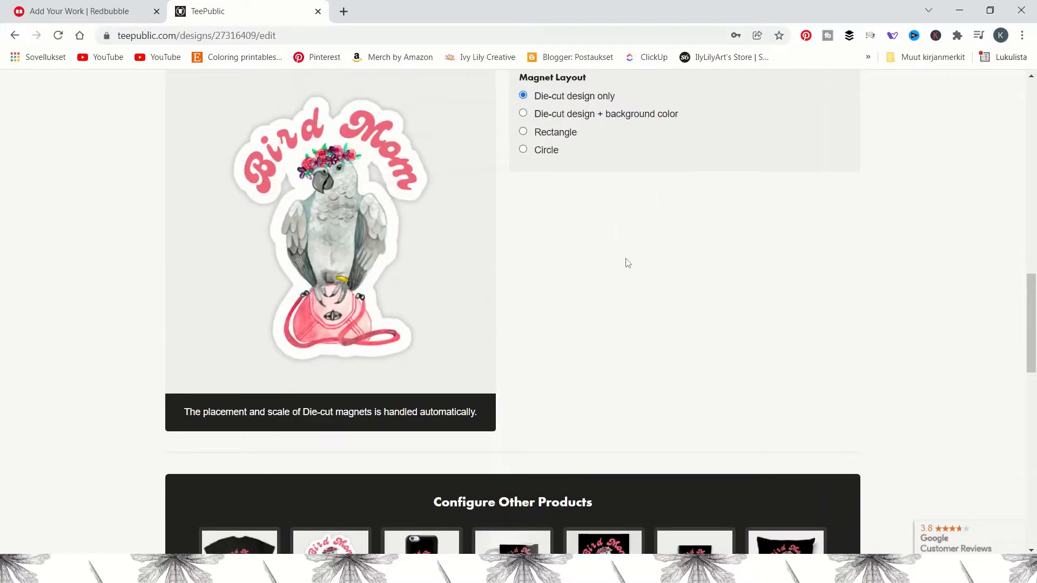
scroll(655, 326, down, 7)
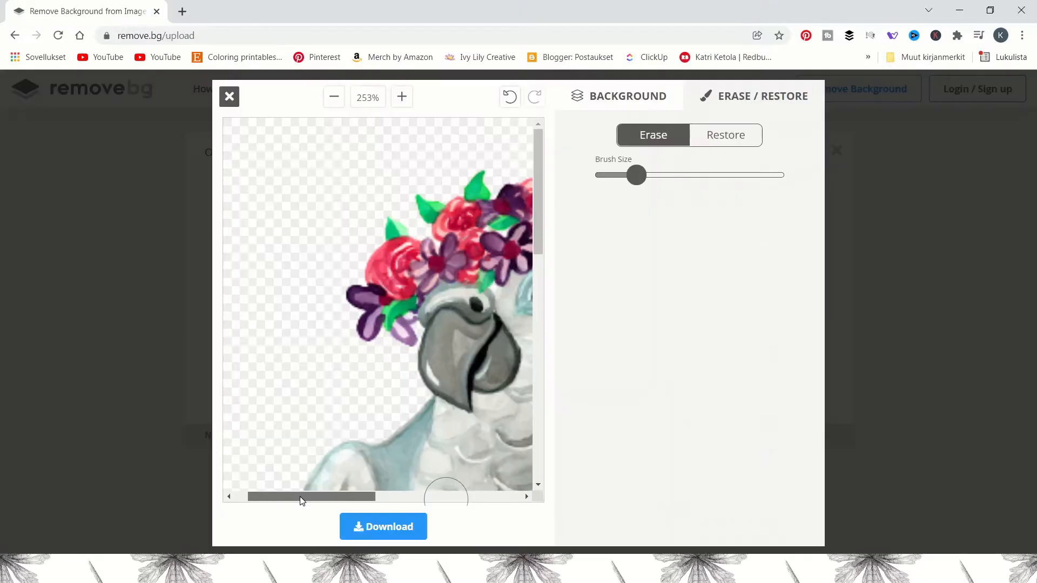
drag(301, 497, 347, 497)
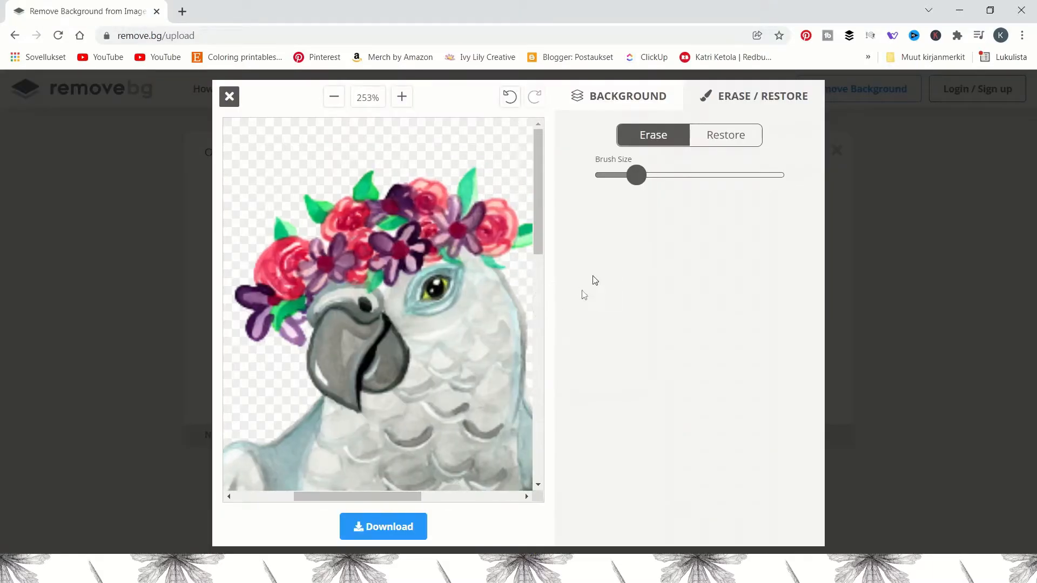
click(370, 529)
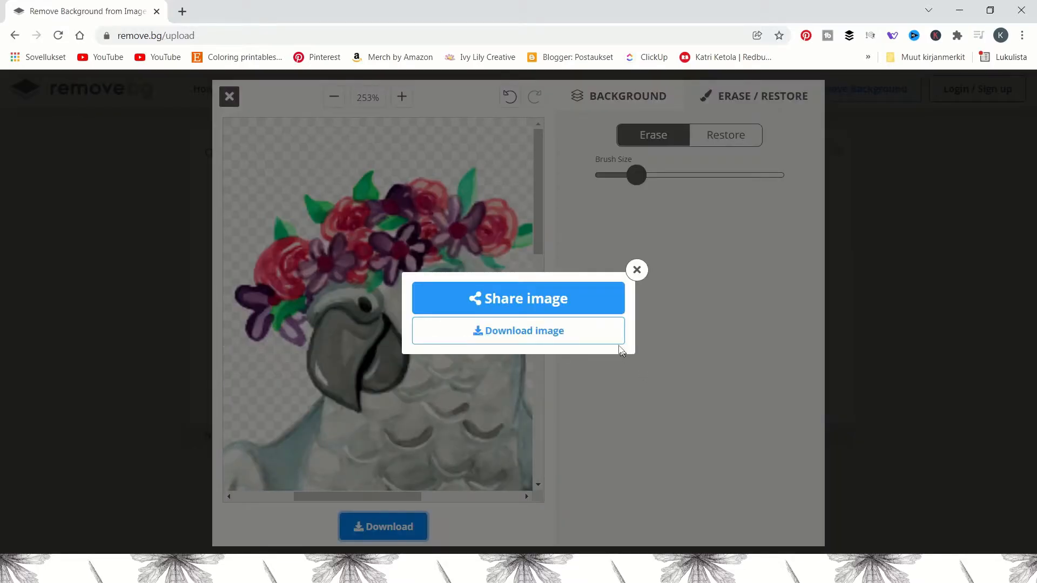
click(598, 334)
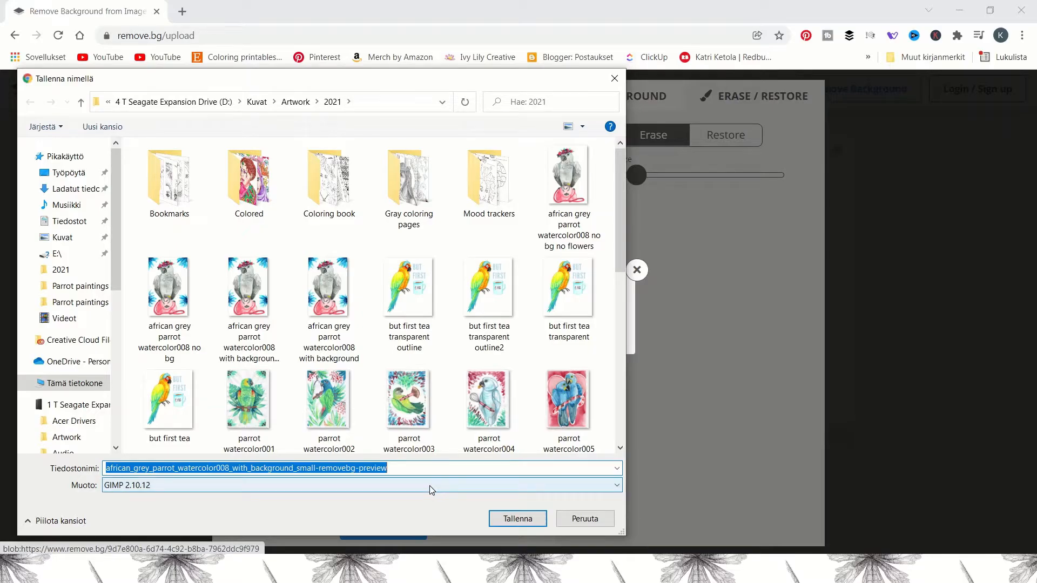
click(614, 81)
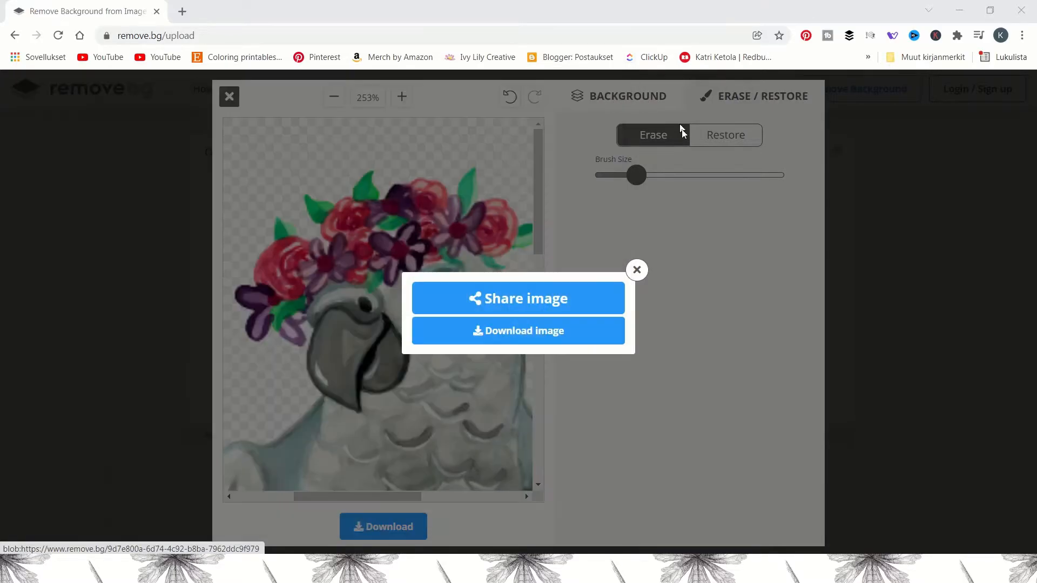
click(636, 270)
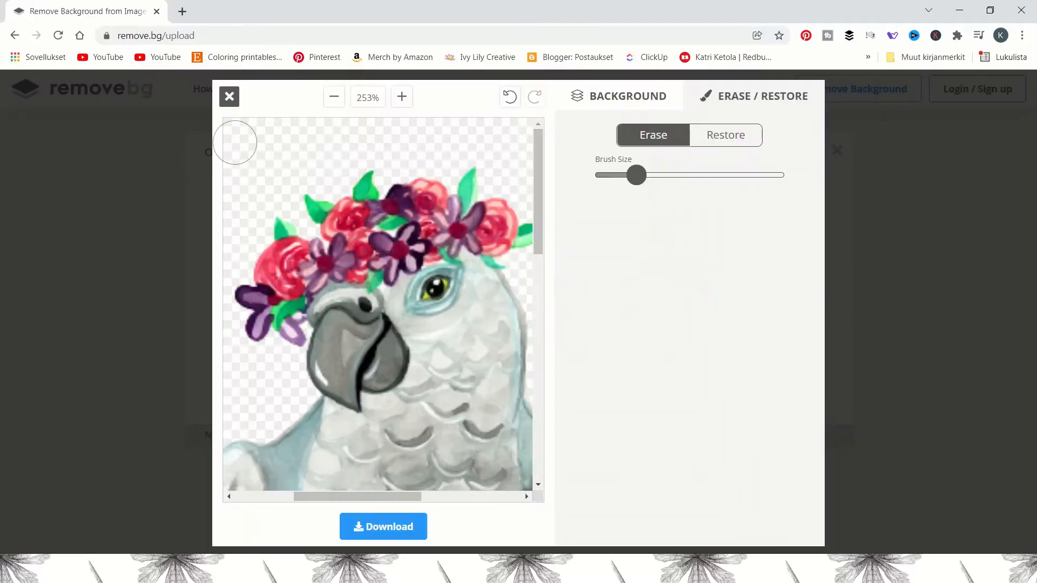
- Leave the erase/restore editor, request the 2000 × 3006 HD download, and sign up for a free Kaleido account, agreeing to the terms
click(228, 97)
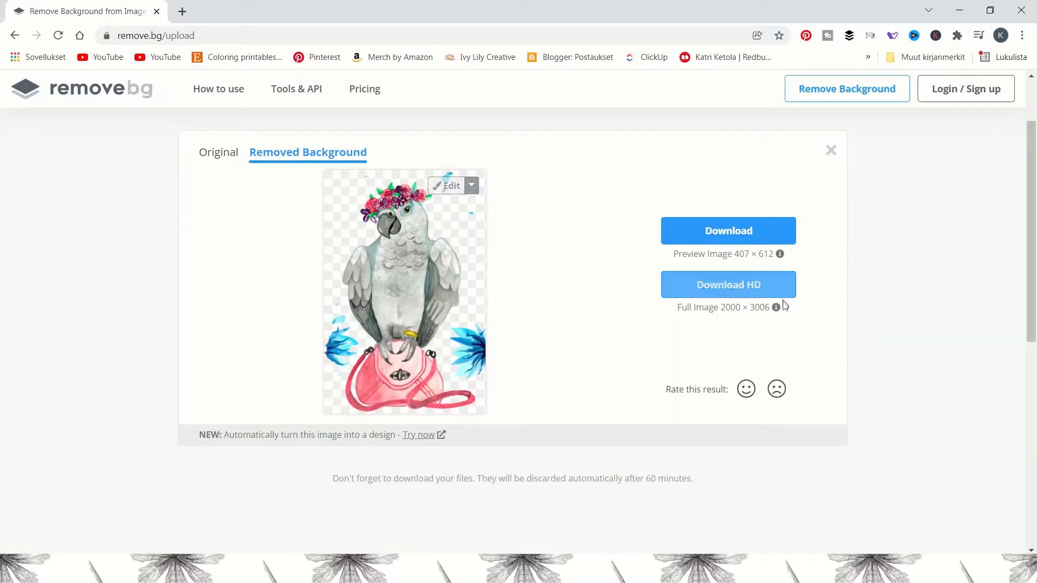
mouse_move(775, 310)
mouse_move(780, 255)
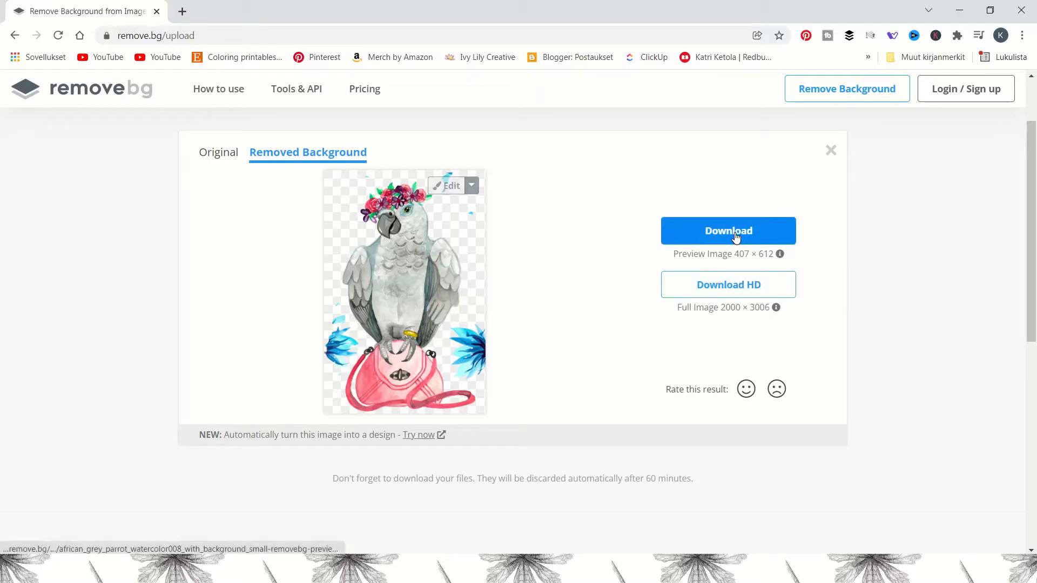
click(723, 287)
mouse_move(626, 377)
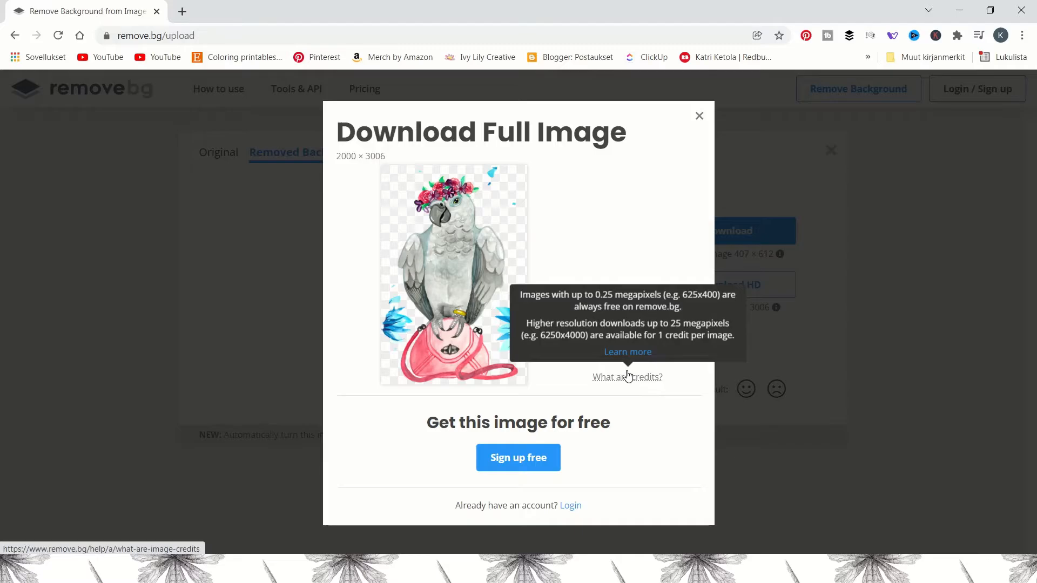
click(516, 464)
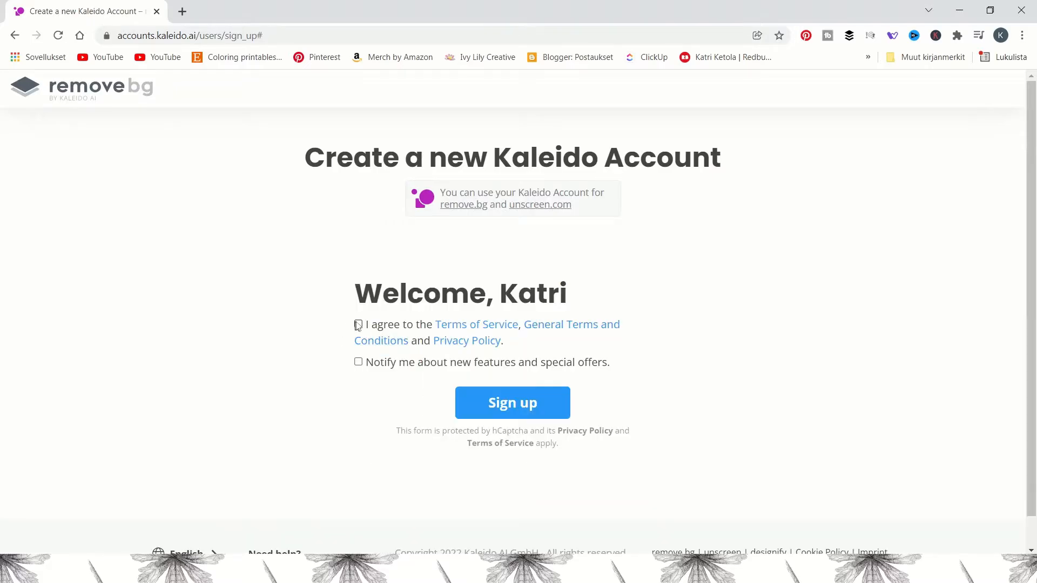
click(534, 413)
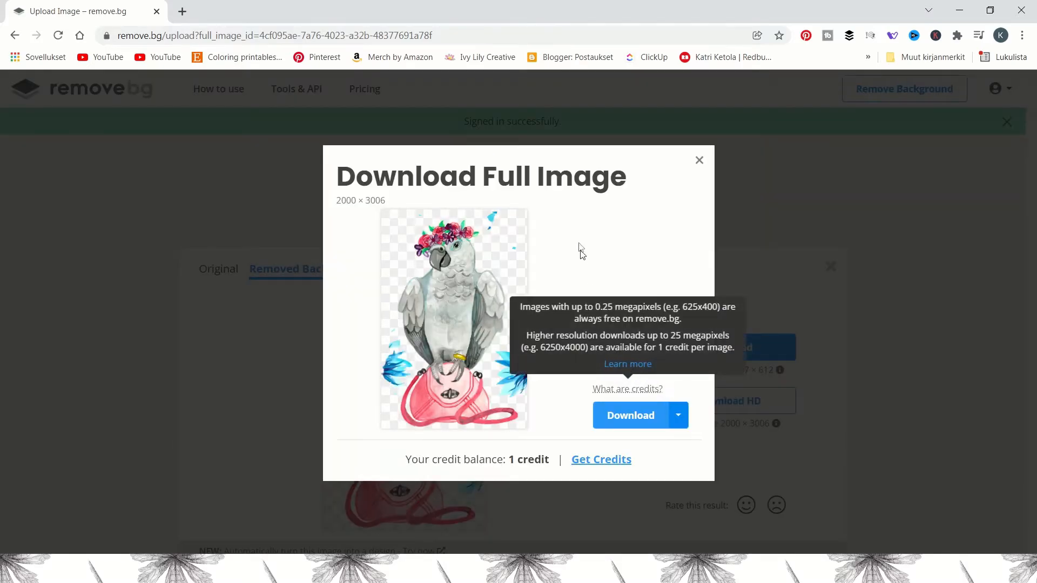
- Open the credit pricing page in a separate tab, review the subscription and pay-as-you-go plans, and return to the full image download
right_click(603, 463)
click(670, 332)
key(ctrl+Tab)
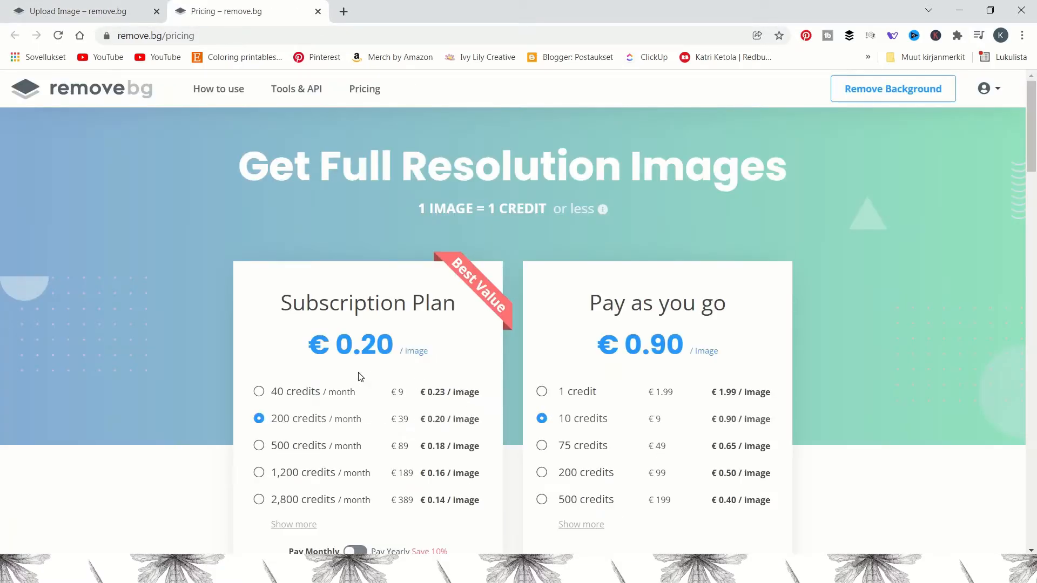
scroll(463, 431, down, 3)
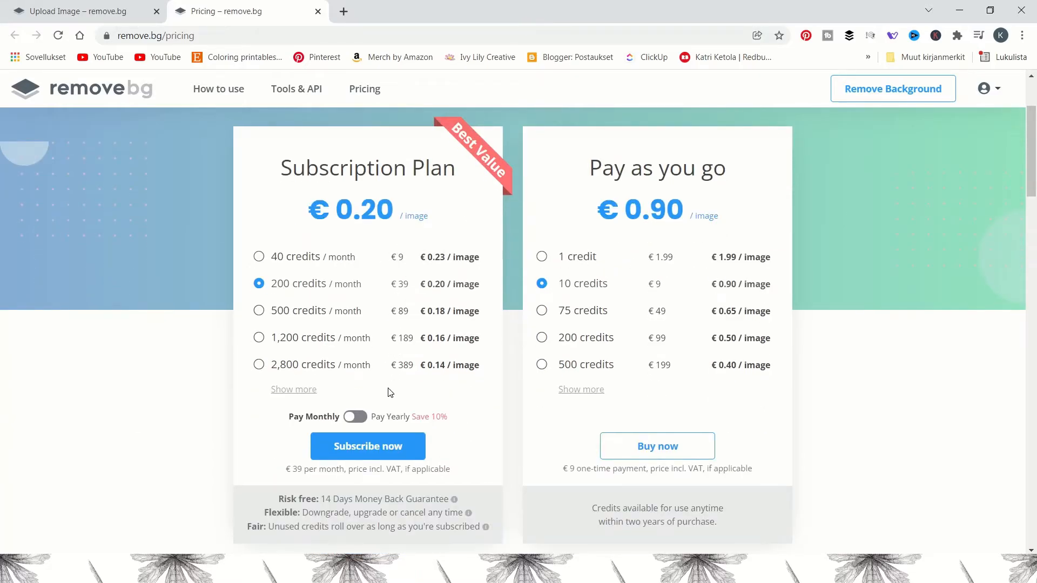
scroll(463, 437, down, 3)
scroll(466, 439, up, 4)
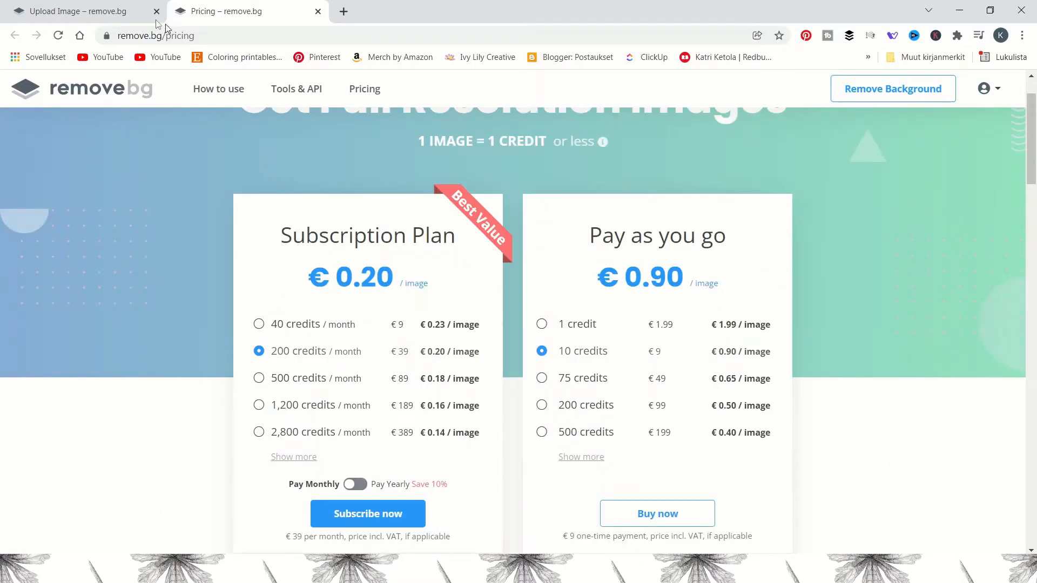
click(125, 12)
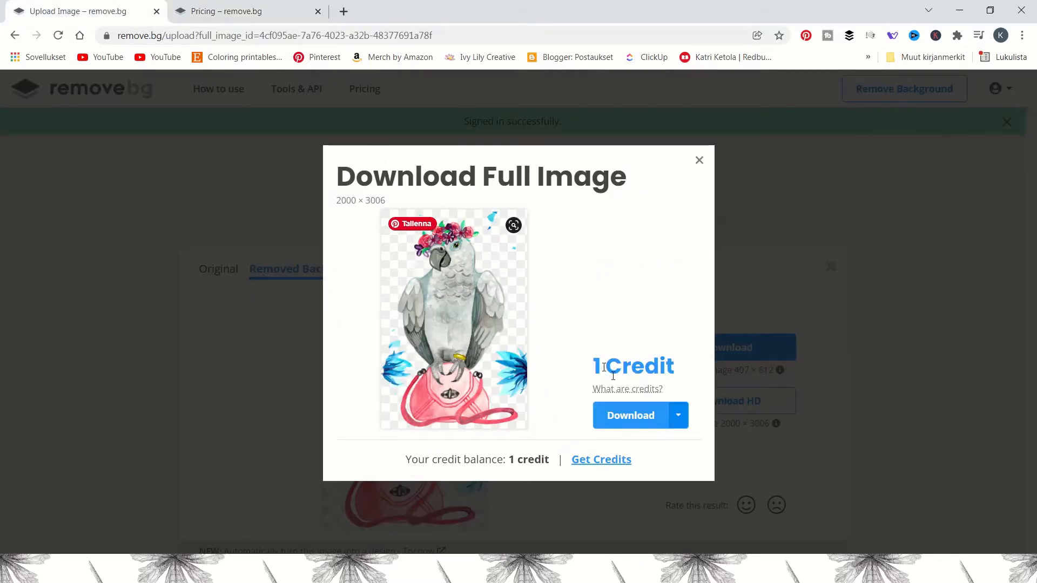
- Download the full image with the available credit and save it as "african_grey_parrot_watercolor008_with_background_small-removebg.png"
click(633, 415)
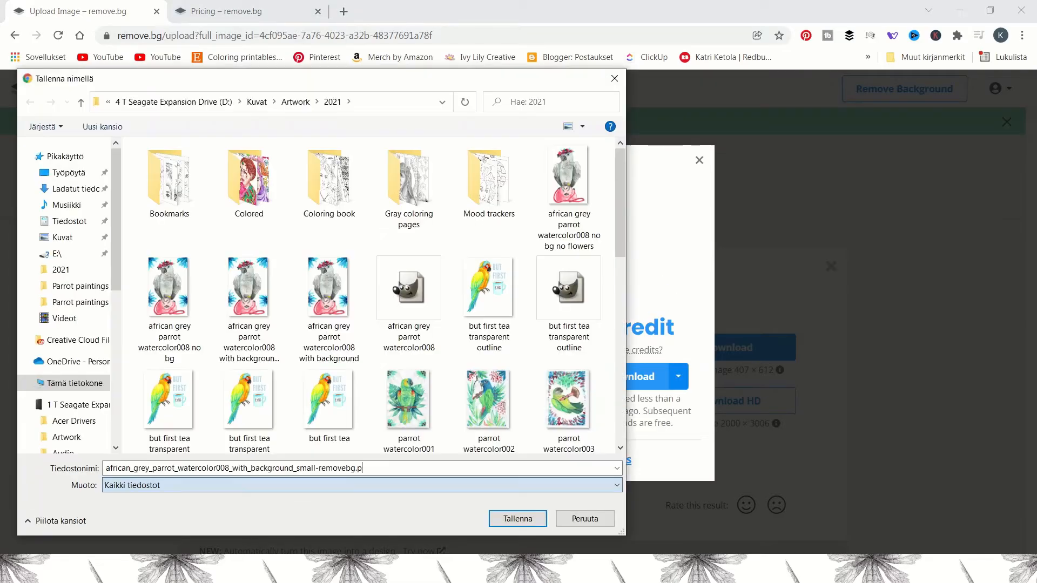
click(369, 469)
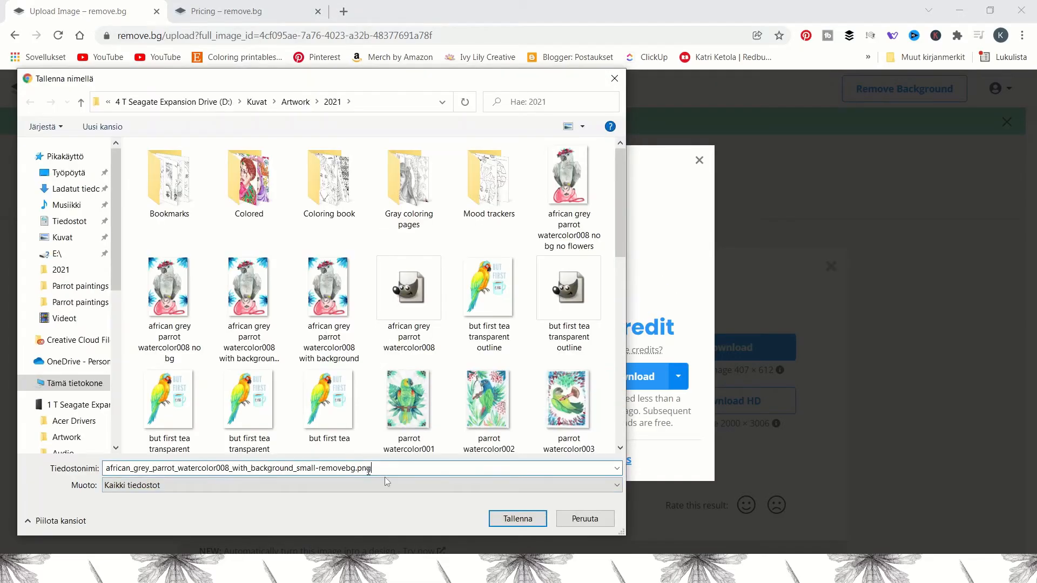
click(498, 514)
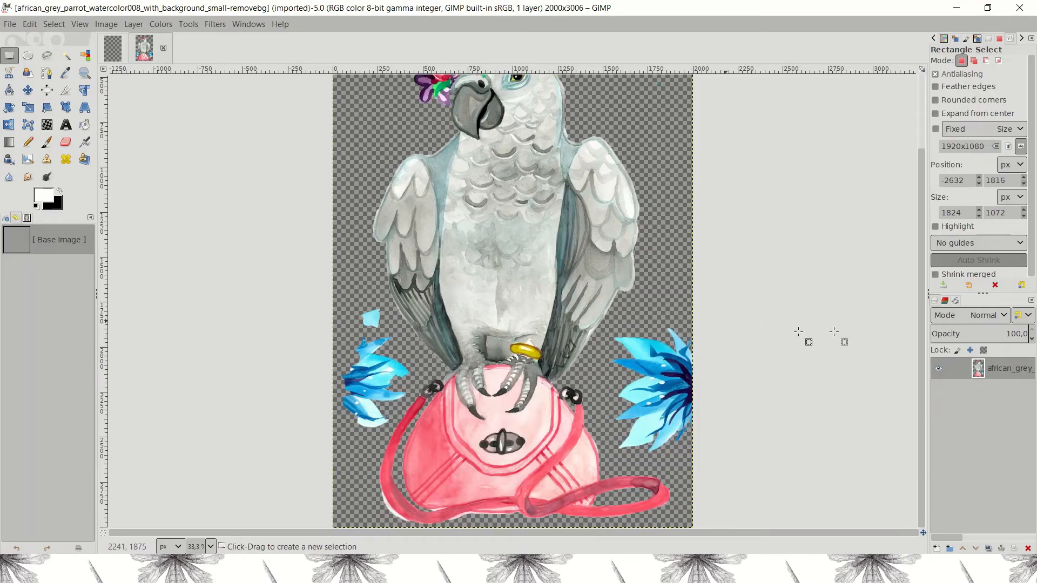
- Switch to GIMP, add a black-filled layer named "right lines" to the removebg image, and place it beneath the parrot layer
scroll(798, 332, up, 3)
right_click(990, 368)
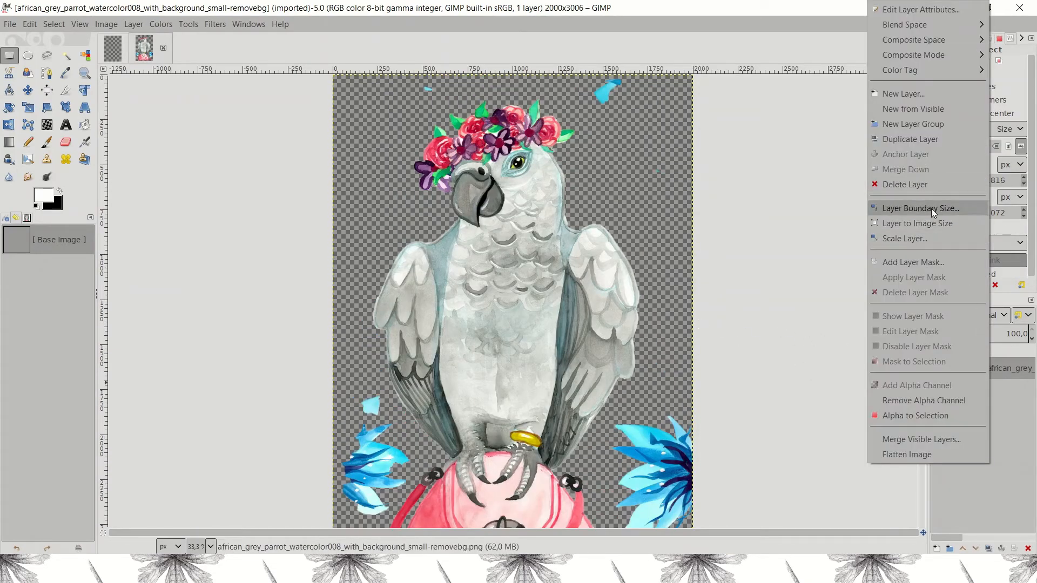
click(915, 95)
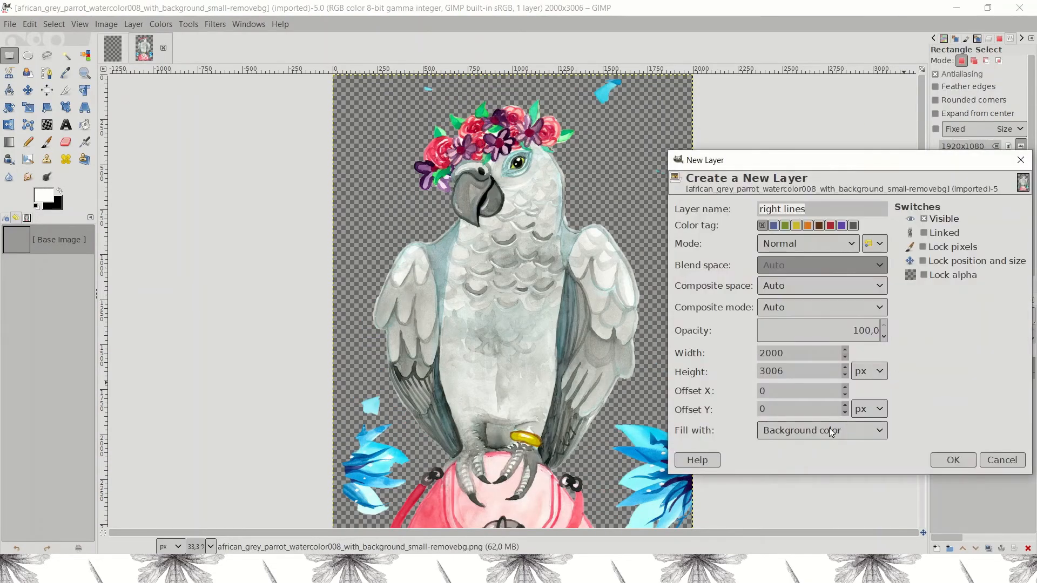
click(829, 428)
click(827, 463)
click(952, 460)
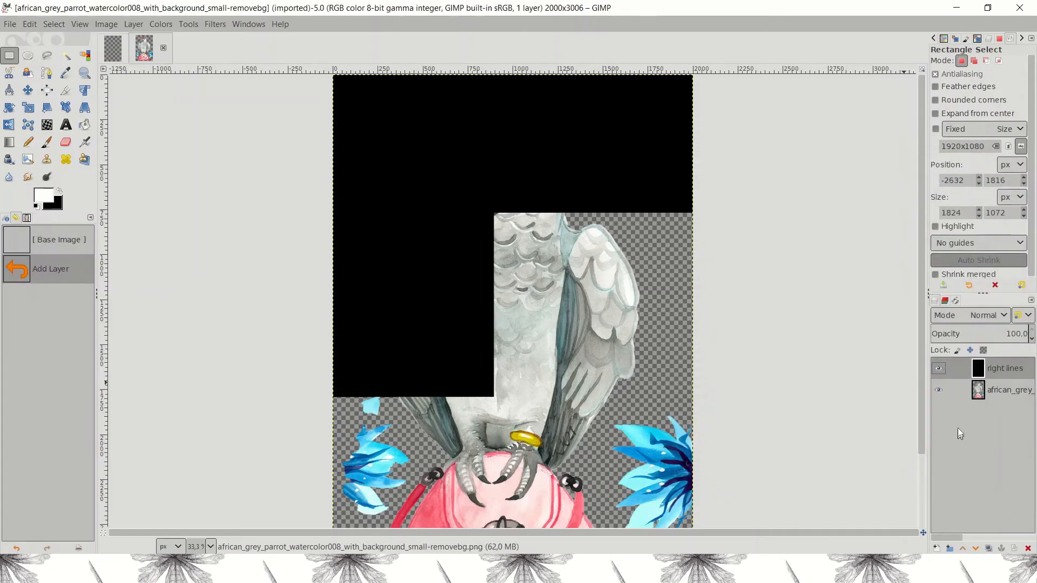
drag(987, 370, 993, 409)
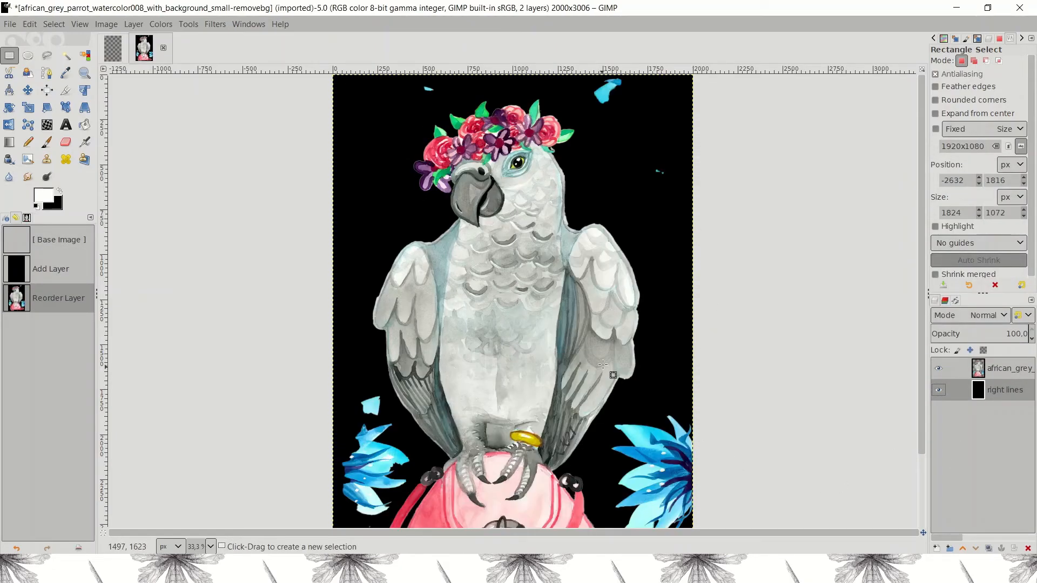
- Examine the cutout's edges up close against the black layer, from the wing and flower crown to the handbag and blue flower
scroll(617, 351, up, 4)
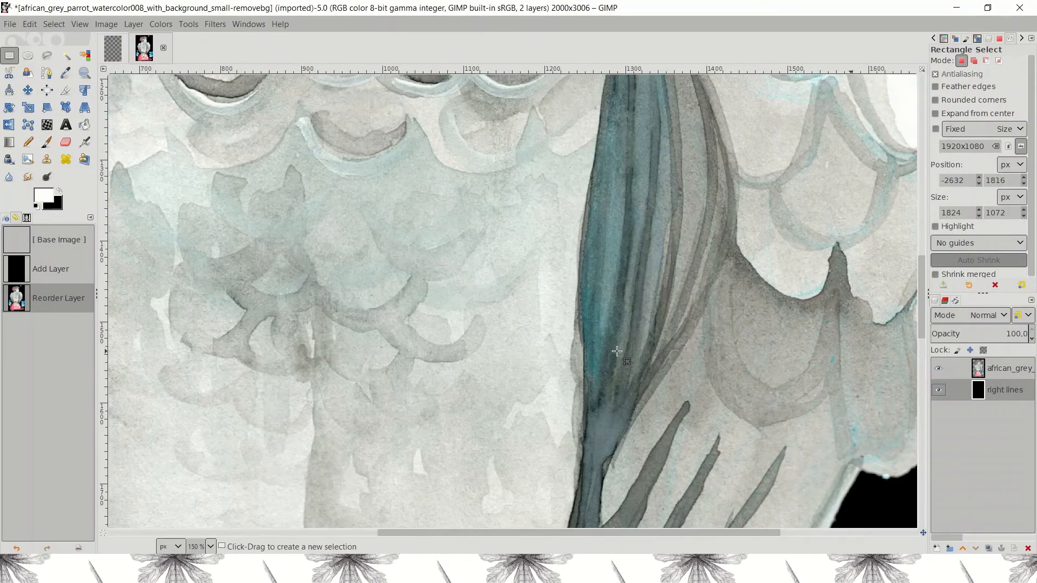
scroll(723, 376, up, 10)
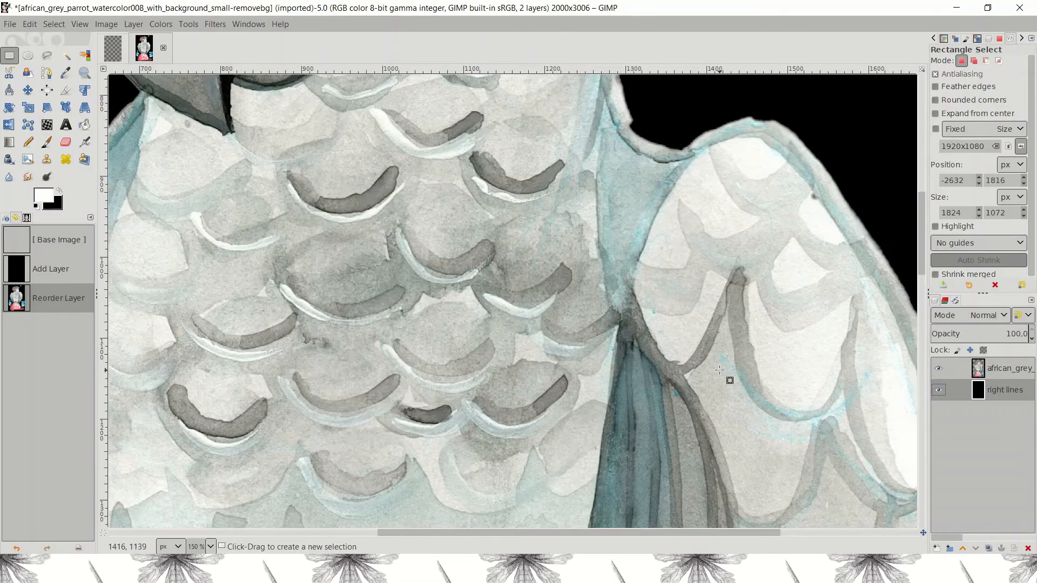
scroll(720, 370, up, 3)
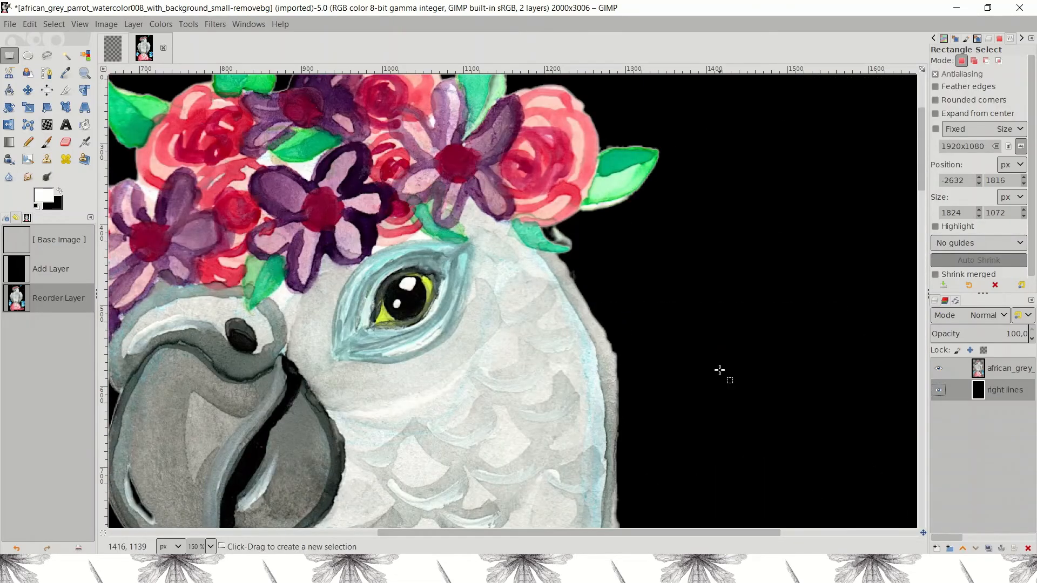
scroll(719, 370, up, 4)
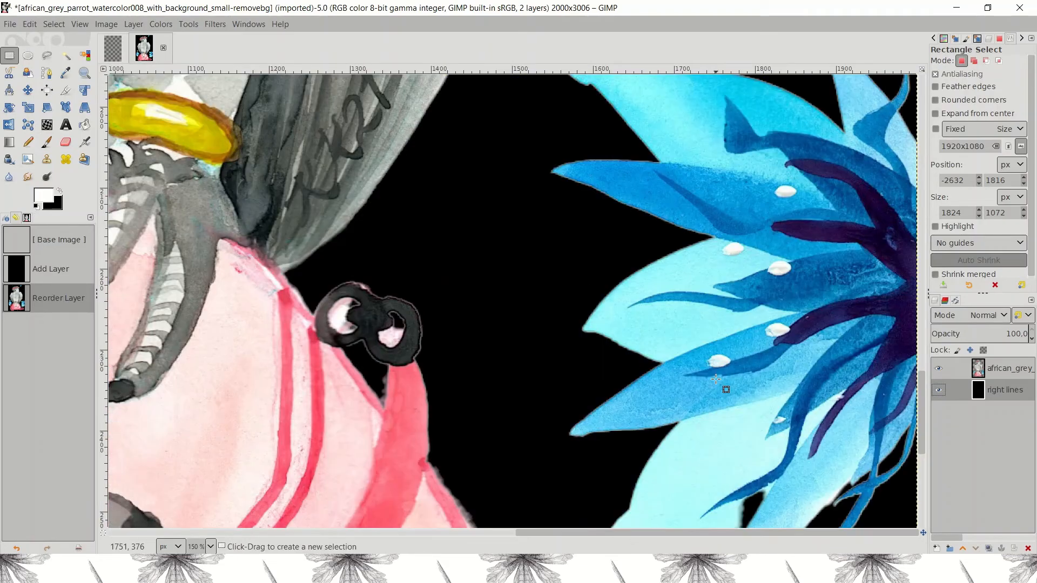
- Examine the cutout's remaining edges against black, from the handbag's lower strap past the blue flower petals up to the wing feathers
scroll(716, 379, down, 5)
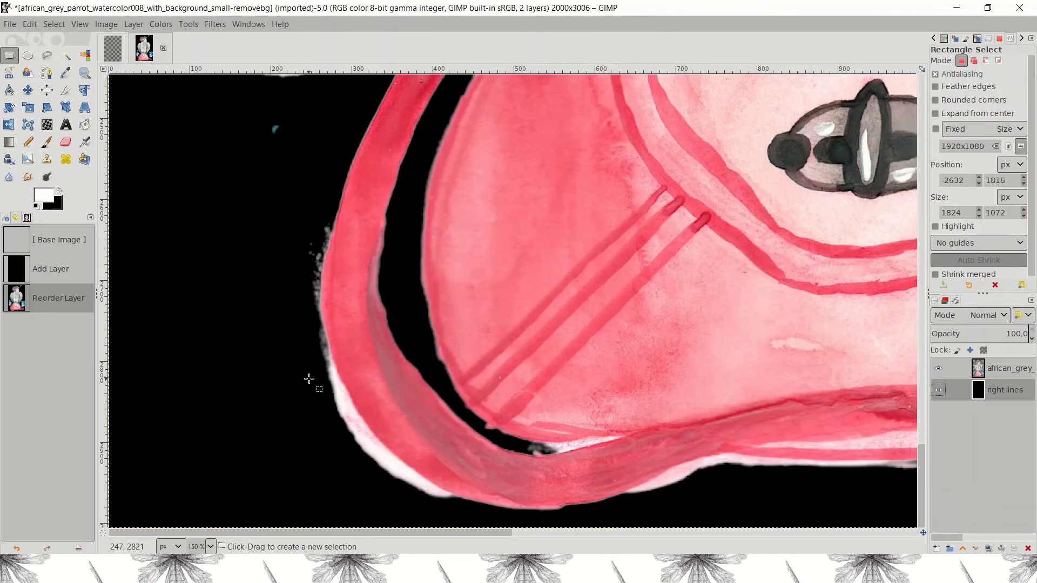
scroll(309, 379, up, 5)
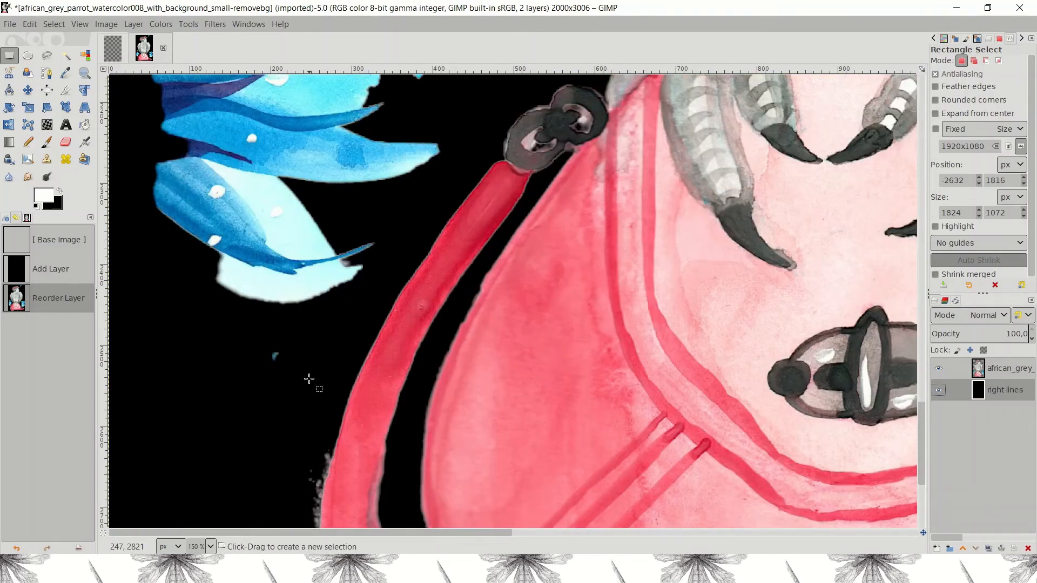
scroll(309, 379, up, 3)
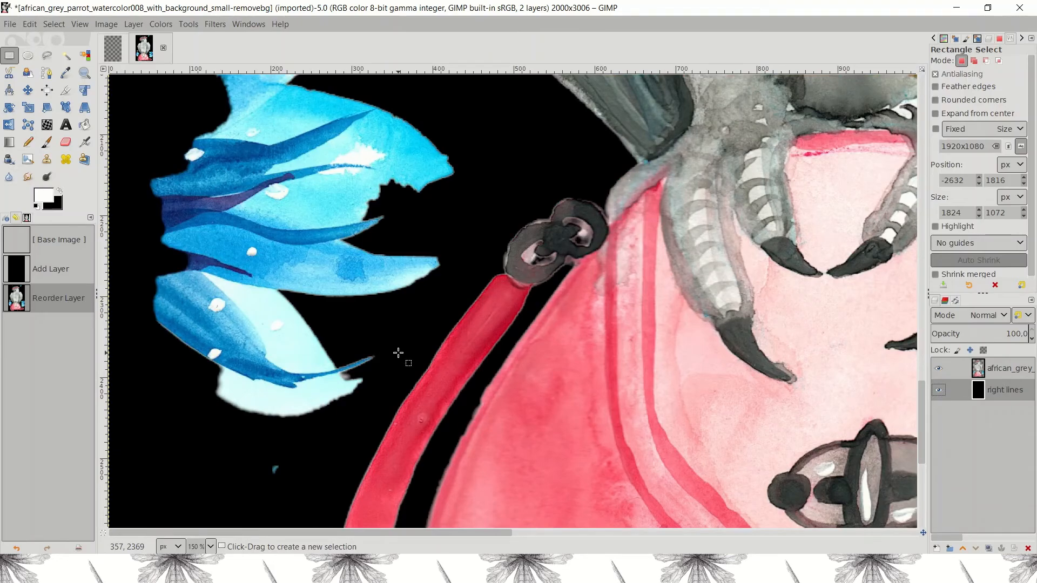
scroll(398, 352, up, 9)
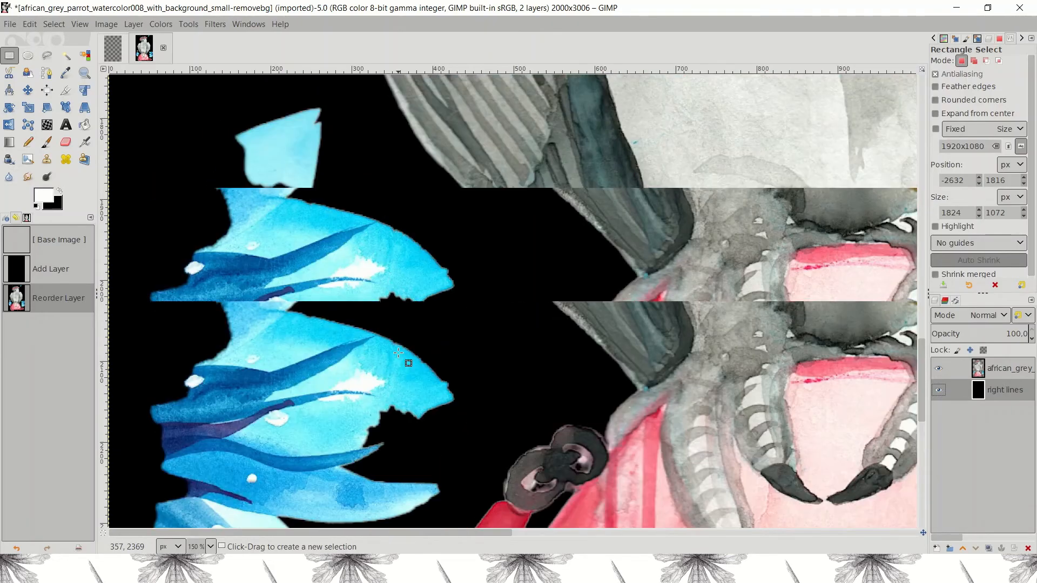
scroll(398, 353, up, 10)
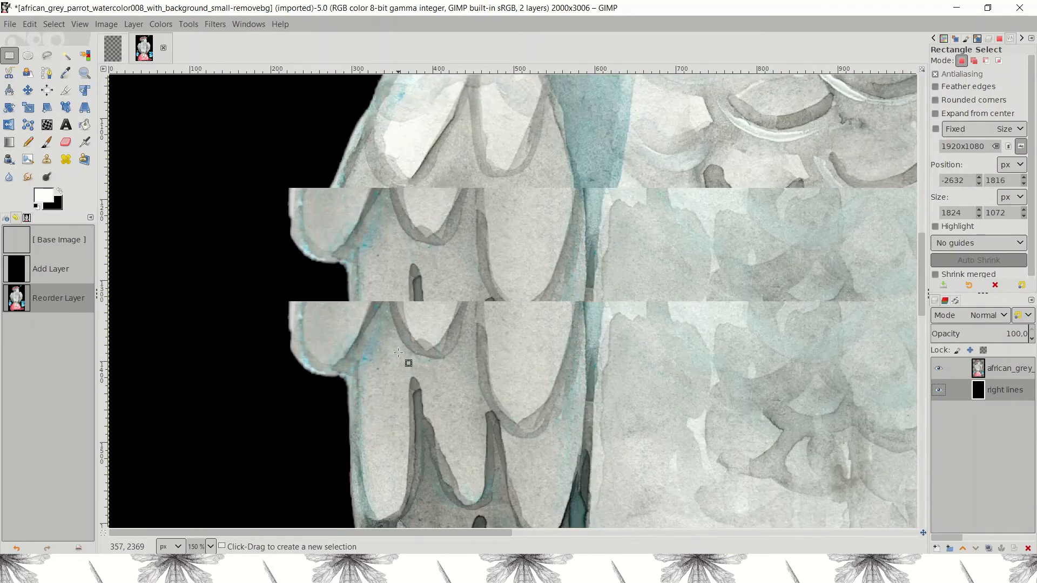
scroll(384, 347, up, 20)
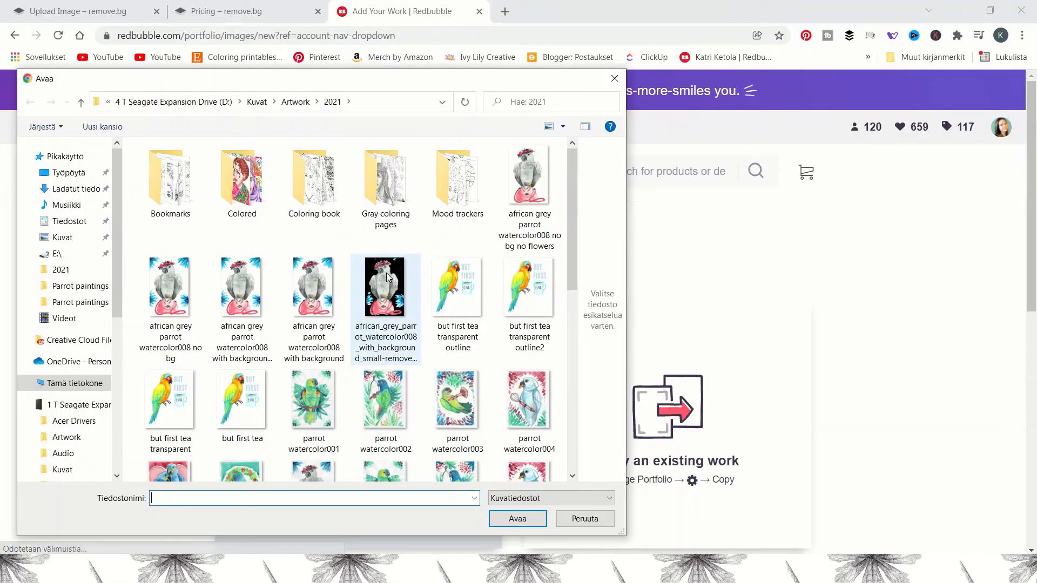
- Upload "african_grey_parrot_watercolor008_with_background_small-removebg" as a new work on Redbubble and review its clothing and cap product previews
click(386, 274)
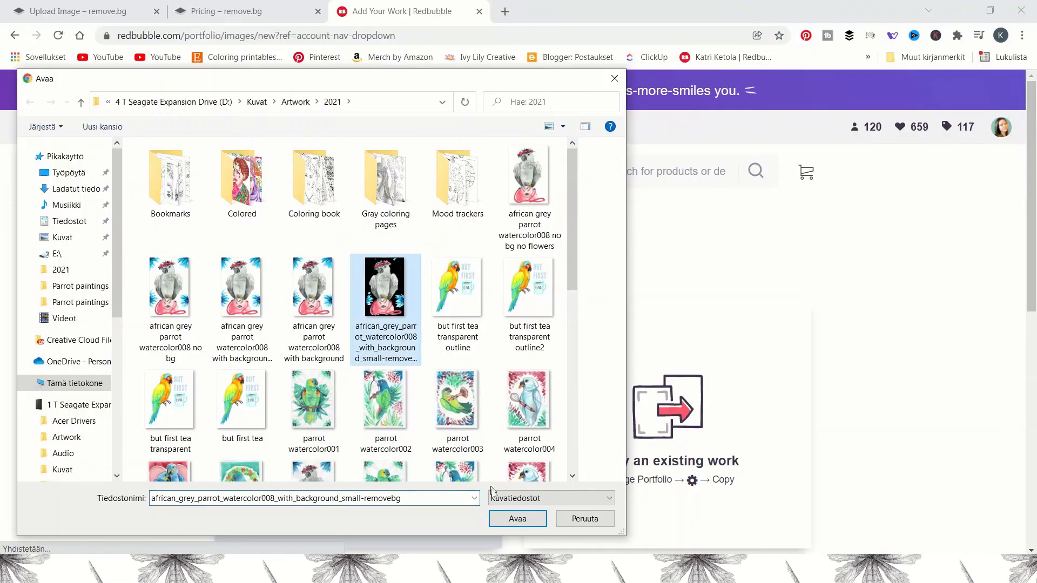
click(513, 519)
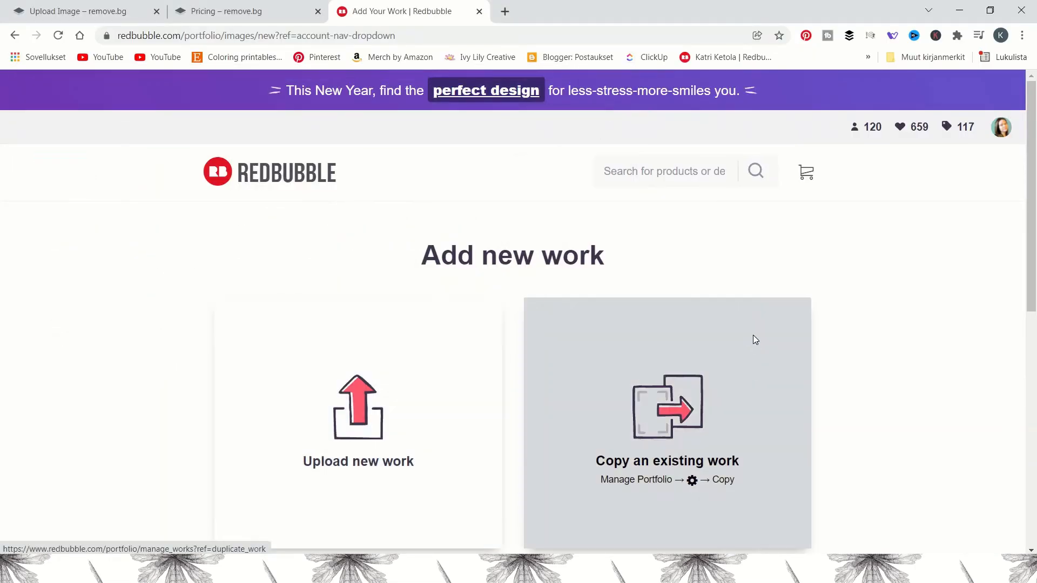
scroll(748, 337, down, 2)
scroll(591, 272, down, 10)
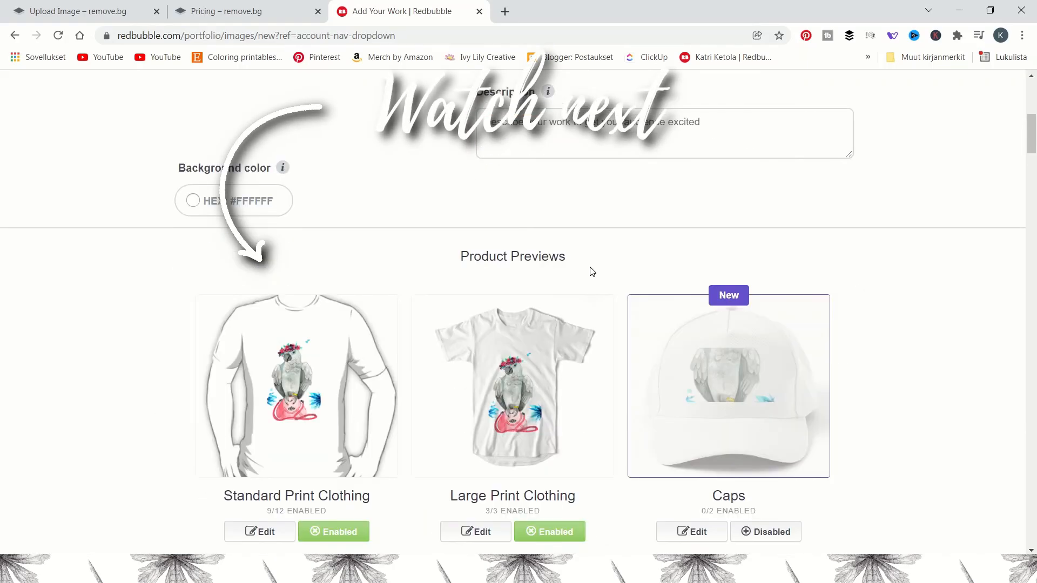
scroll(592, 273, up, 1)
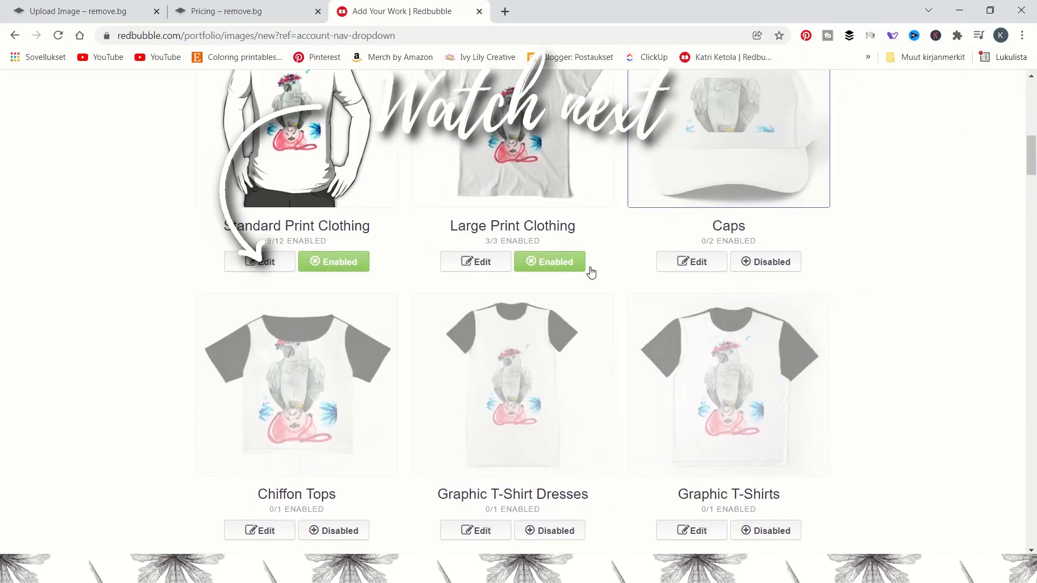
scroll(579, 256, up, 2)
scroll(579, 255, down, 2)
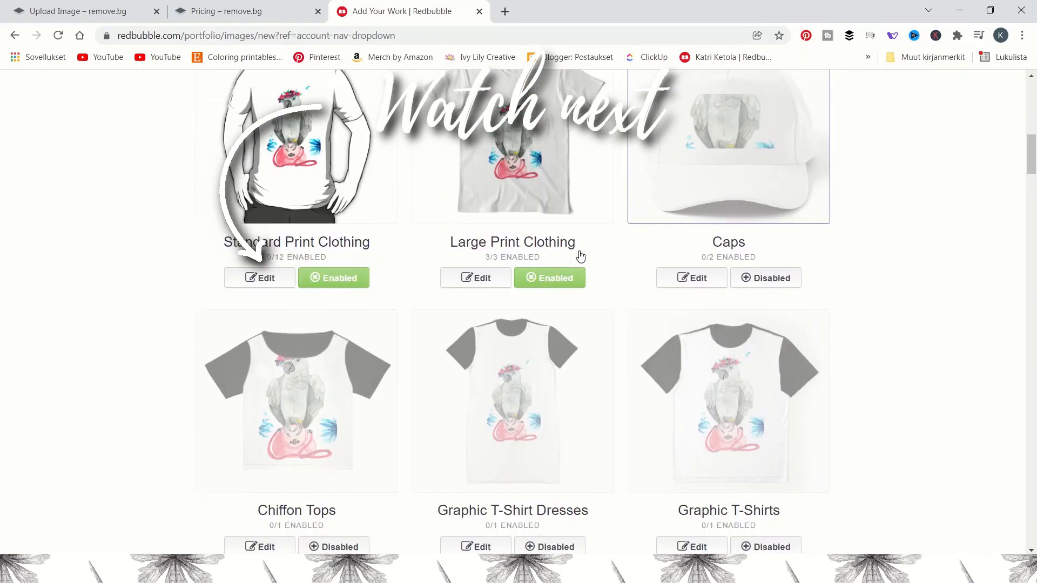